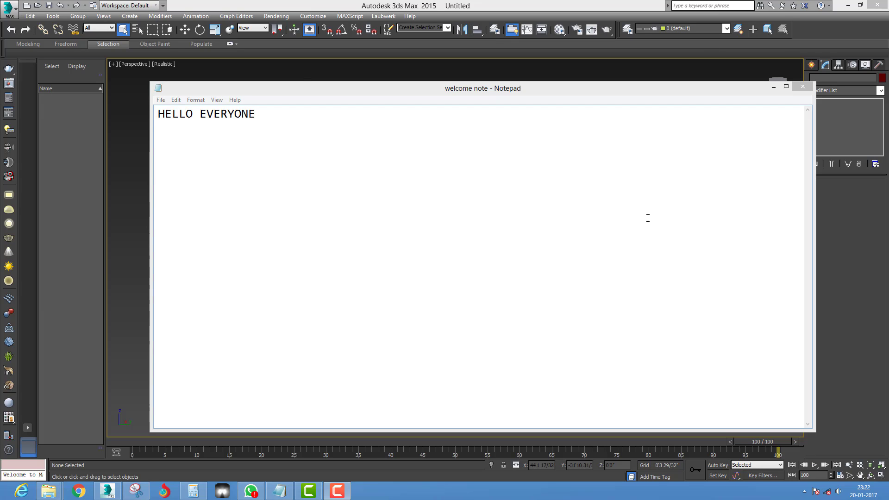
Add the presenter's self-introduction and the line about creating flag animation using cloth modifier
{"action": "left_click", "coordinate": [366, 121]}
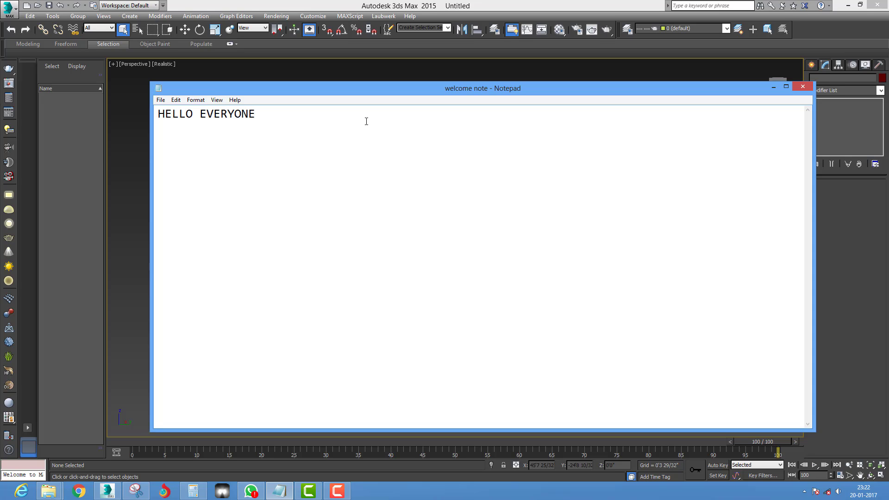
{"action": "type", "text": "i "}
{"action": "type", "text": "AM "}
{"action": "type", "text": "ROBIN"}
{"action": "type", "text": "TO"}
{"action": "type", "text": "DA"}
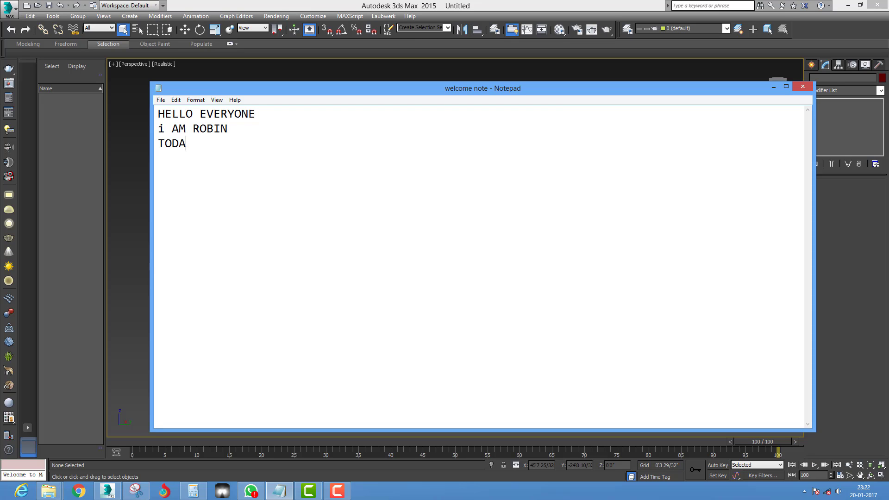
{"action": "key", "text": "BackSpace"}
{"action": "key", "text": "BackSpace"}
{"action": "key", "text": "BackSpace"}
{"action": "key", "text": "BackSpace"}
{"action": "type", "text": "TO"}
{"action": "type", "text": "DAY I "}
{"action": "type", "text": "AM GOING"}
{"action": "type", "text": " TO SHO"}
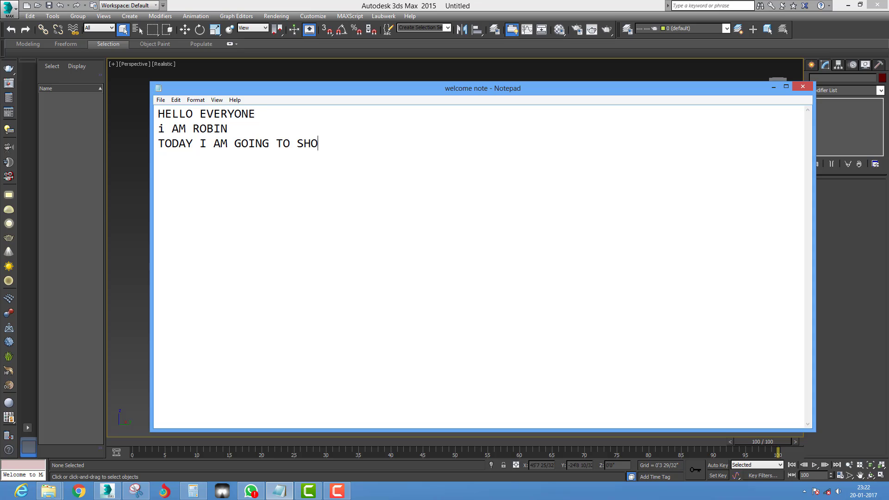
{"action": "type", "text": "W YOU H"}
{"action": "type", "text": "O"}
{"action": "type", "text": "W TO C"}
{"action": "type", "text": "REA"}
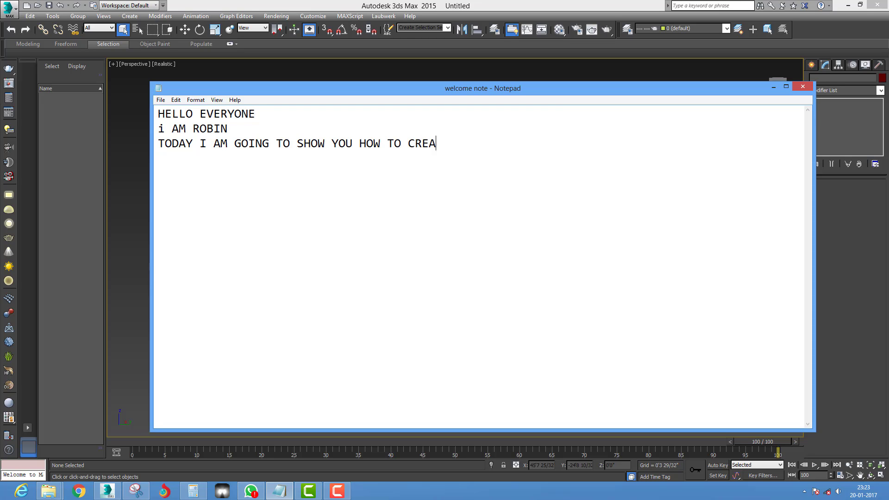
{"action": "type", "text": "TE "}
{"action": "type", "text": "FLAG ANI"}
{"action": "type", "text": "MATIO"}
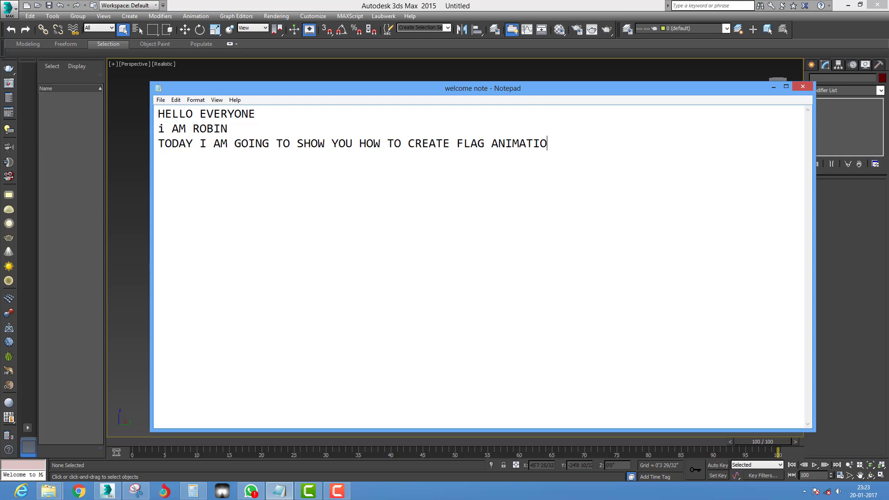
{"action": "type", "text": "N USING "}
{"action": "type", "text": "CLOTH "}
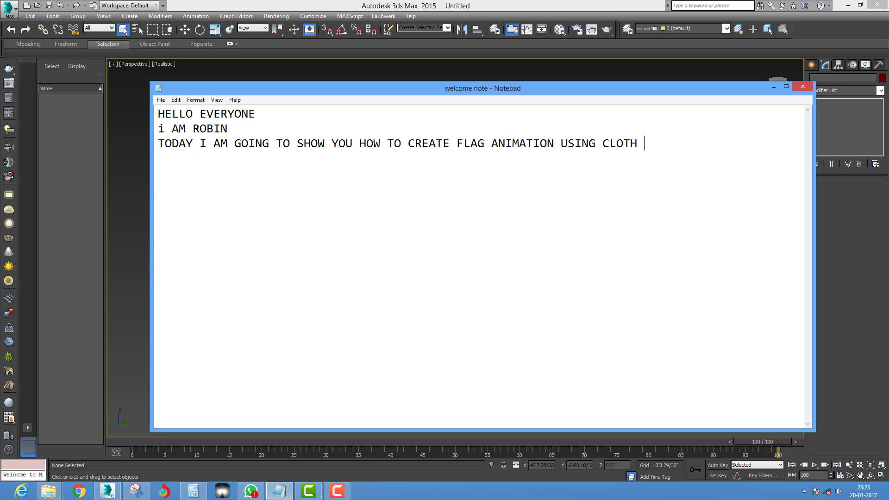
{"action": "type", "text": "MODIFIE"}
{"action": "type", "text": "R."}
Minimize Notepad and show the empty 3ds Max scene in four viewports
{"action": "left_click", "coordinate": [773, 87]}
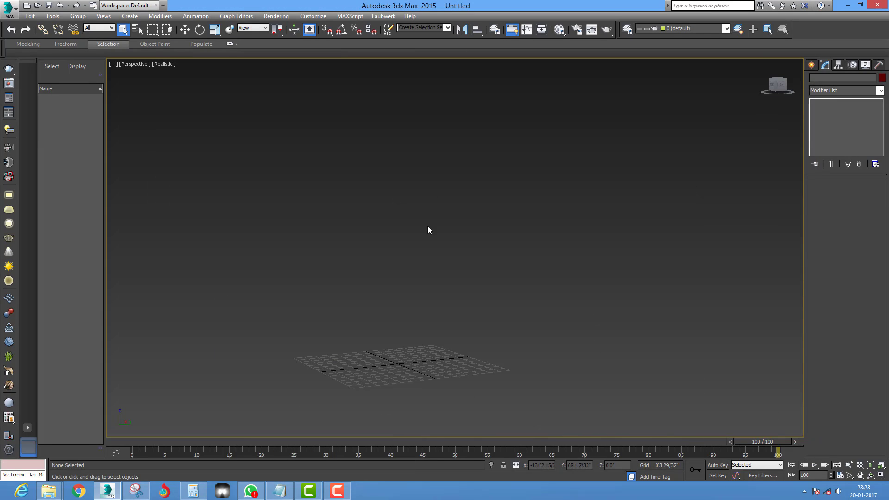
{"action": "scroll", "coordinate": [415, 327], "scroll_direction": "up", "scroll_amount": 3}
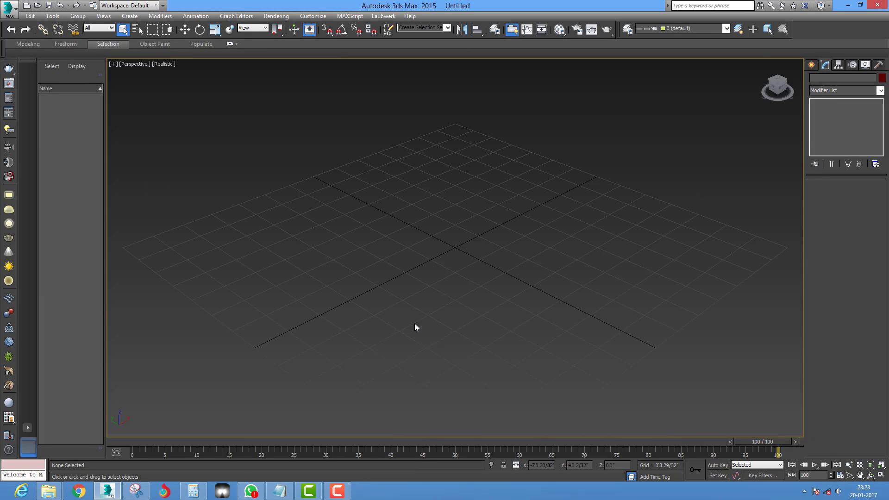
{"action": "middle_click_drag", "start_coordinate": [412, 245], "coordinate": [422, 222]}
{"action": "key", "text": "alt+w"}
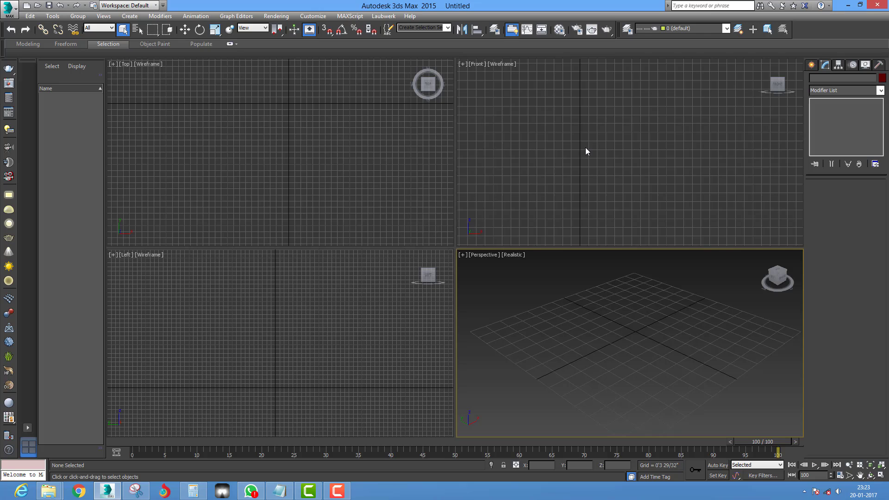
Zoom extents in the Front, Top, Left and Perspective views
{"action": "left_click", "coordinate": [585, 151]}
{"action": "key", "text": "z"}
{"action": "left_click", "coordinate": [328, 153]}
{"action": "key", "text": "z"}
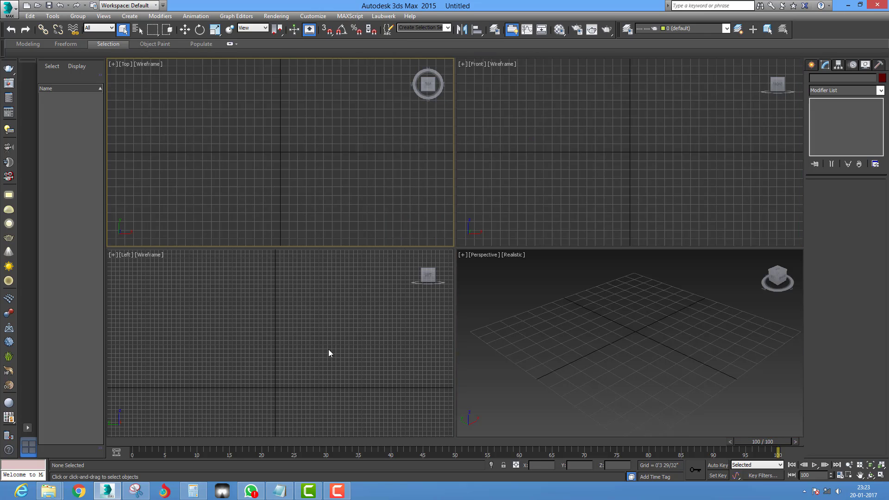
{"action": "left_click", "coordinate": [328, 349]}
{"action": "key", "text": "z"}
{"action": "left_click", "coordinate": [627, 315]}
{"action": "key", "text": "z"}
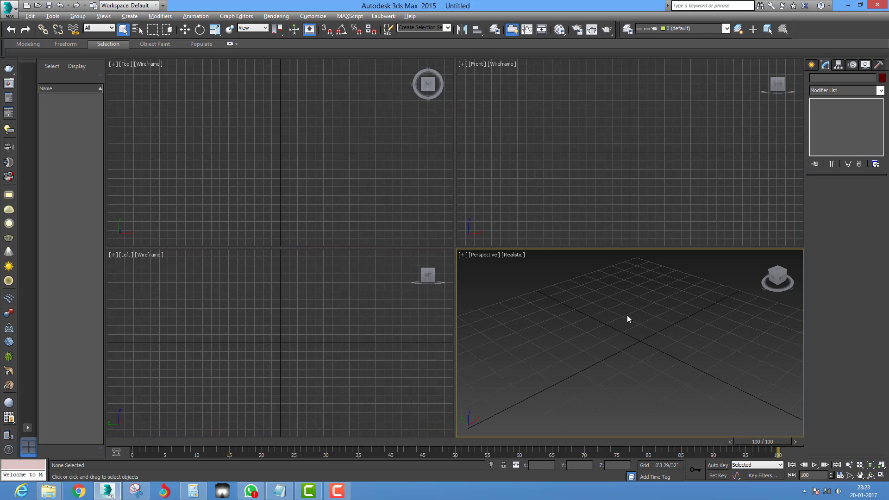
With the Top view active, list the Standard Primitives object types for creation
{"action": "key", "text": "alt+w"}
{"action": "key", "text": "alt+w"}
{"action": "left_click", "coordinate": [259, 190]}
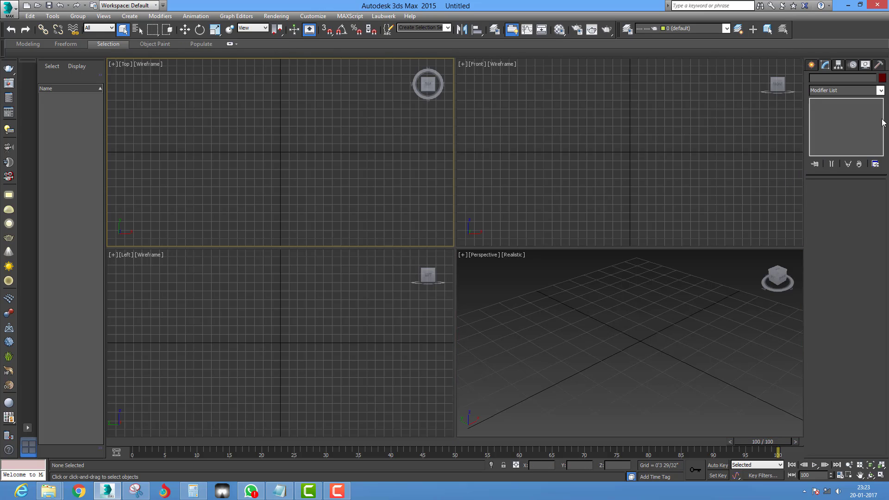
{"action": "left_click", "coordinate": [810, 65]}
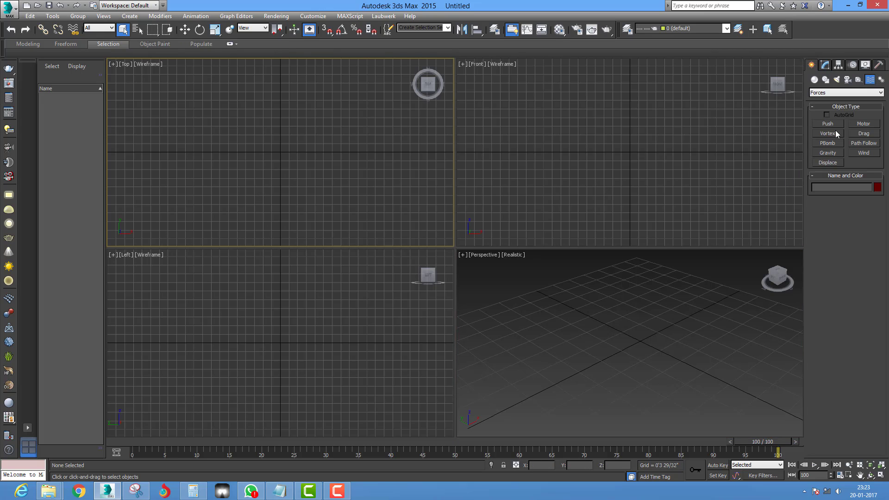
{"action": "left_click", "coordinate": [814, 80]}
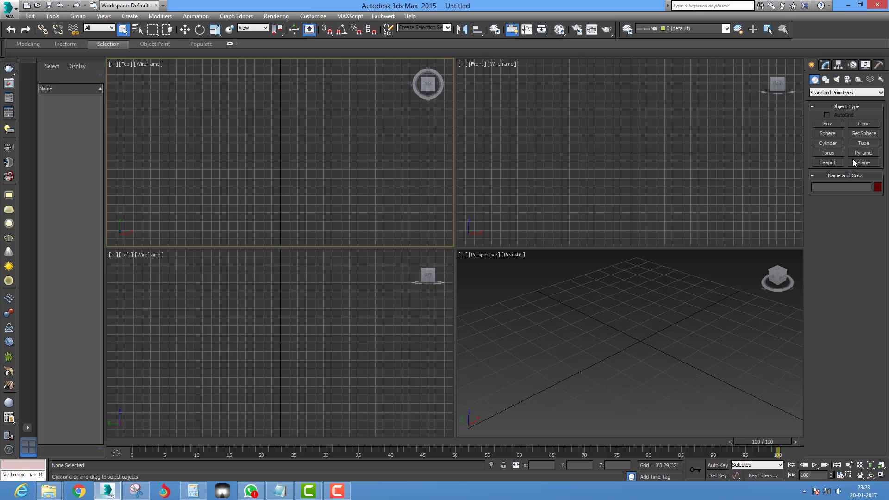
Create a tall, thin Cylinder001 pole at the origin from the Top view
{"action": "left_click", "coordinate": [830, 143]}
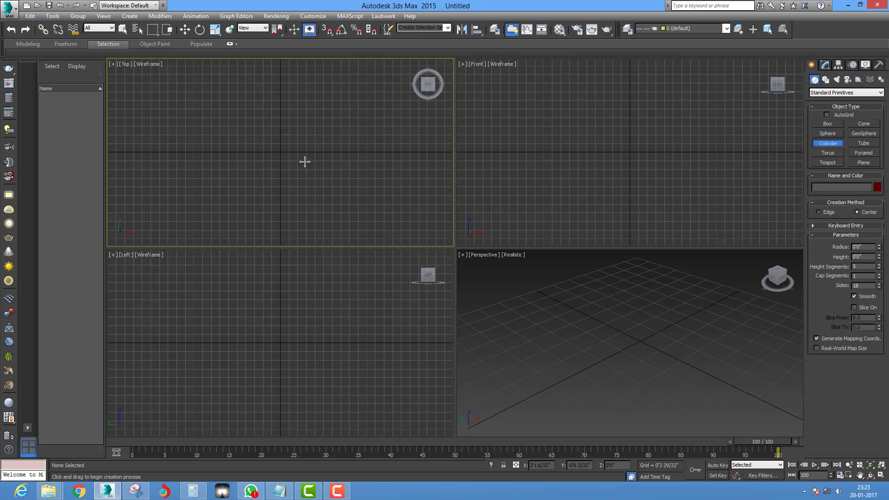
{"action": "left_click_drag", "start_coordinate": [280, 152], "coordinate": [281, 152]}
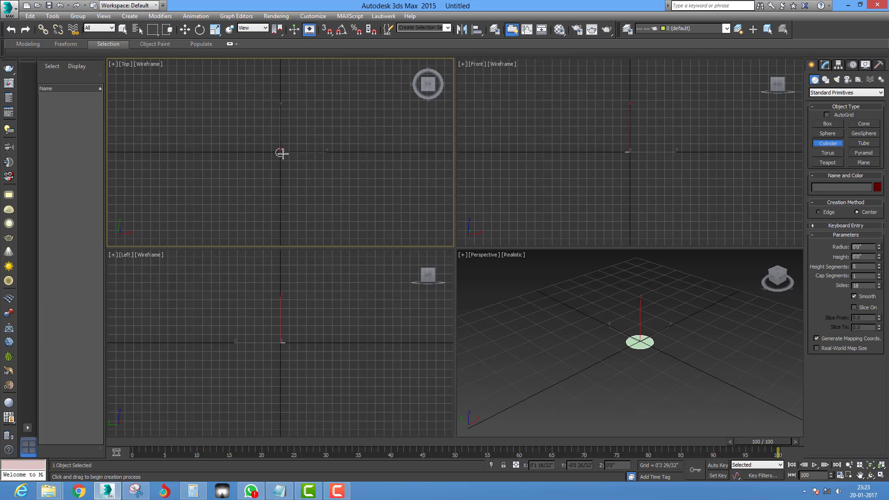
{"action": "left_click", "coordinate": [290, 74]}
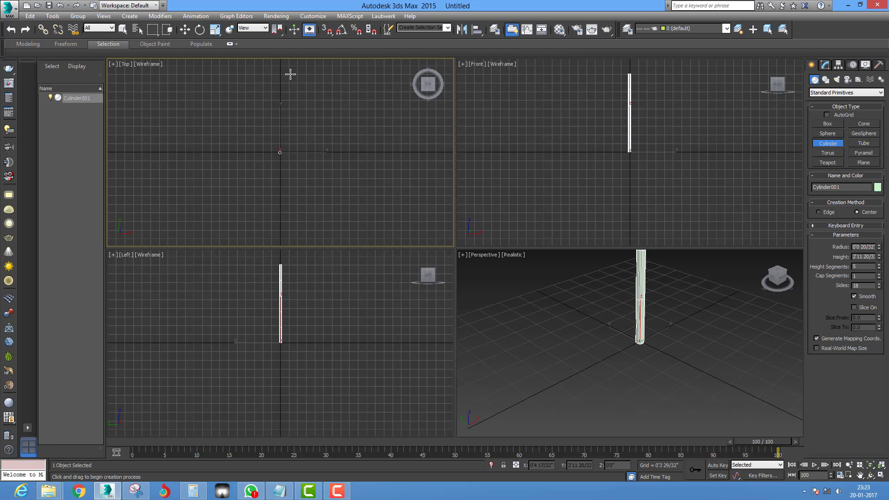
{"action": "scroll", "coordinate": [304, 99], "scroll_direction": "down", "scroll_amount": 2}
{"action": "scroll", "coordinate": [304, 100], "scroll_direction": "down", "scroll_amount": 1}
Maximize the Front view and frame the whole pole in it
{"action": "middle_click_drag", "start_coordinate": [304, 99], "coordinate": [304, 162]}
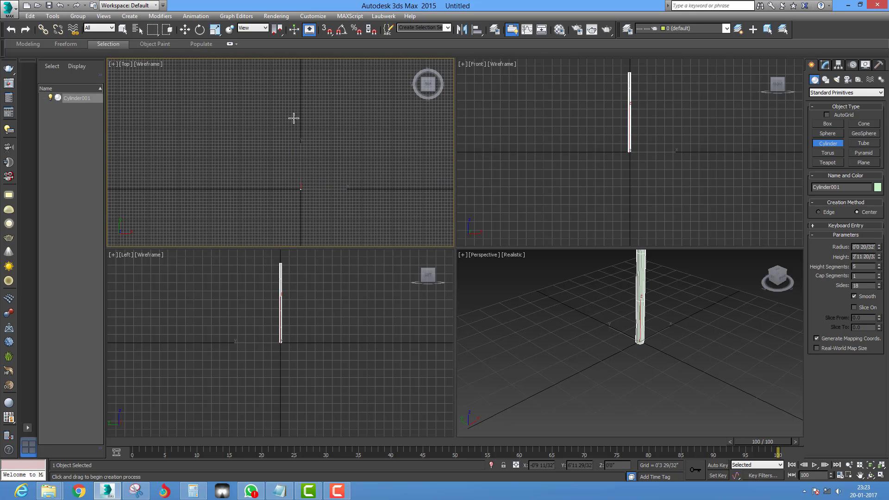
{"action": "mouse_move", "coordinate": [631, 154]}
{"action": "middle_mouse_down"}
{"action": "mouse_move", "coordinate": [589, 165]}
{"action": "mouse_move", "coordinate": [587, 234]}
{"action": "mouse_move", "coordinate": [575, 208]}
{"action": "middle_mouse_up"}
{"action": "key", "text": "alt+w"}
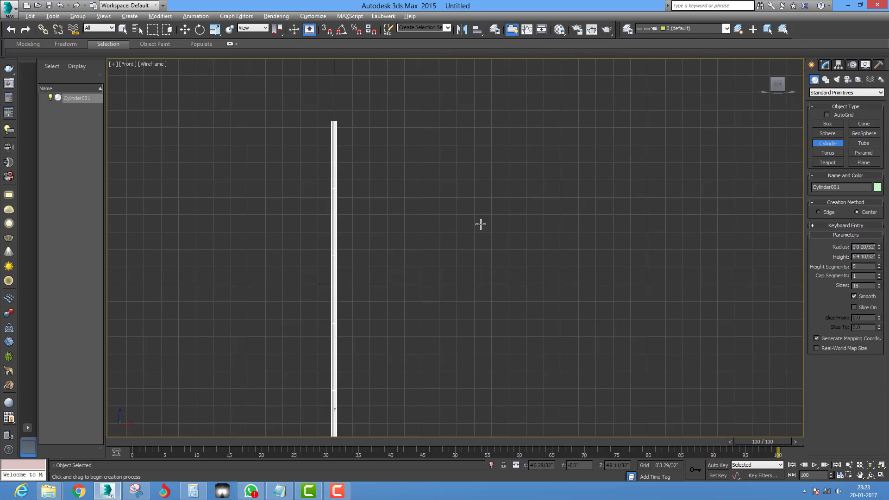
{"action": "middle_click_drag", "start_coordinate": [342, 246], "coordinate": [377, 216]}
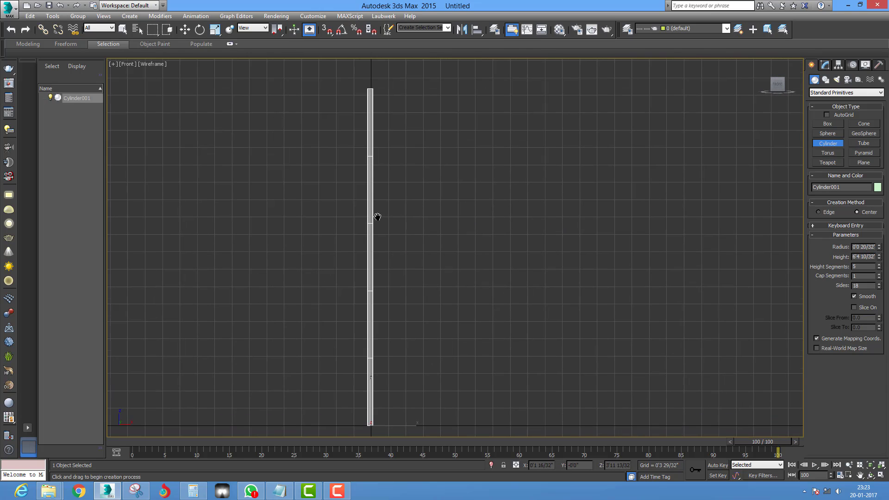
Draw Plane001, about 10 7/32" by 19 30/32", out from the pole's top
{"action": "left_click", "coordinate": [864, 163]}
{"action": "scroll", "coordinate": [372, 97], "scroll_direction": "up", "scroll_amount": 2}
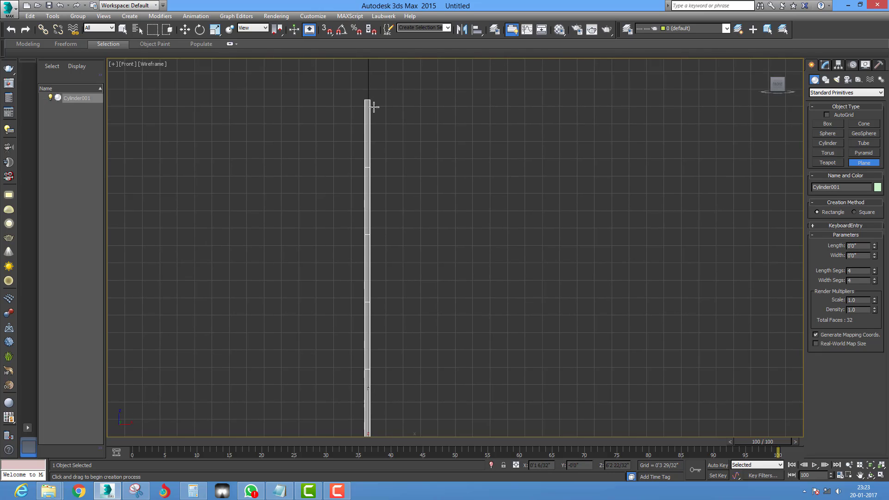
{"action": "scroll", "coordinate": [370, 99], "scroll_direction": "up", "scroll_amount": 1}
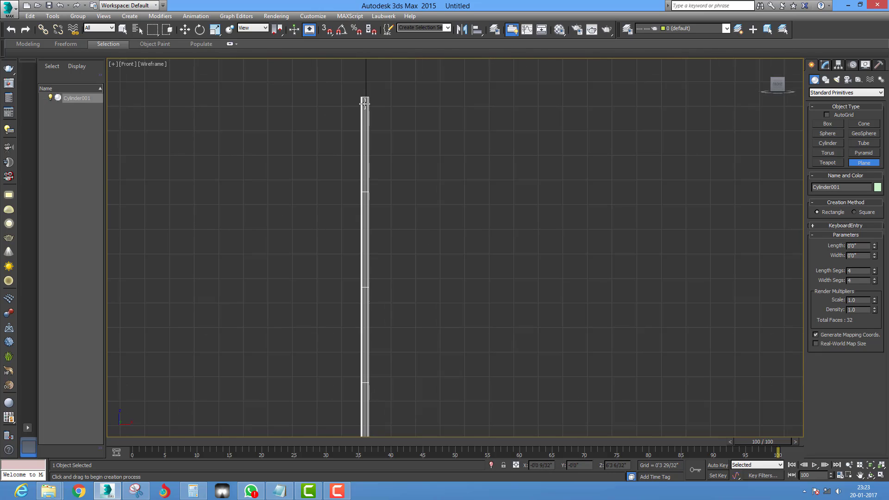
{"action": "mouse_move", "coordinate": [365, 101]}
{"action": "left_mouse_down"}
{"action": "mouse_move", "coordinate": [460, 146]}
{"action": "mouse_move", "coordinate": [502, 179]}
{"action": "left_mouse_up"}
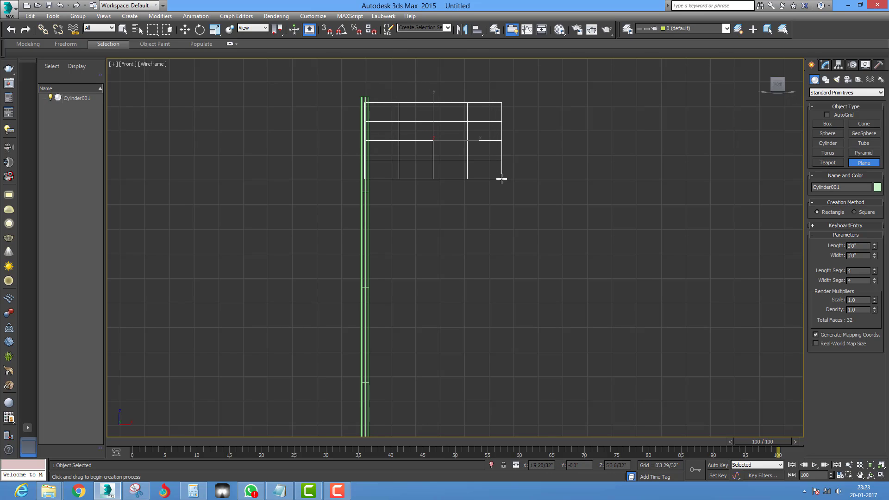
{"action": "mouse_move", "coordinate": [501, 179]}
{"action": "middle_mouse_down"}
{"action": "mouse_move", "coordinate": [498, 168]}
{"action": "mouse_move", "coordinate": [402, 168]}
{"action": "middle_mouse_up"}
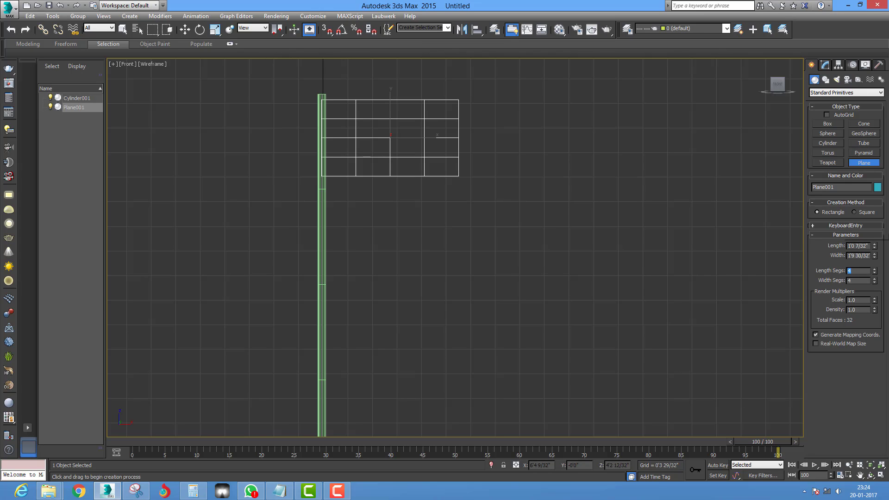
{"action": "left_click", "coordinate": [824, 65]}
{"action": "left_click", "coordinate": [811, 64]}
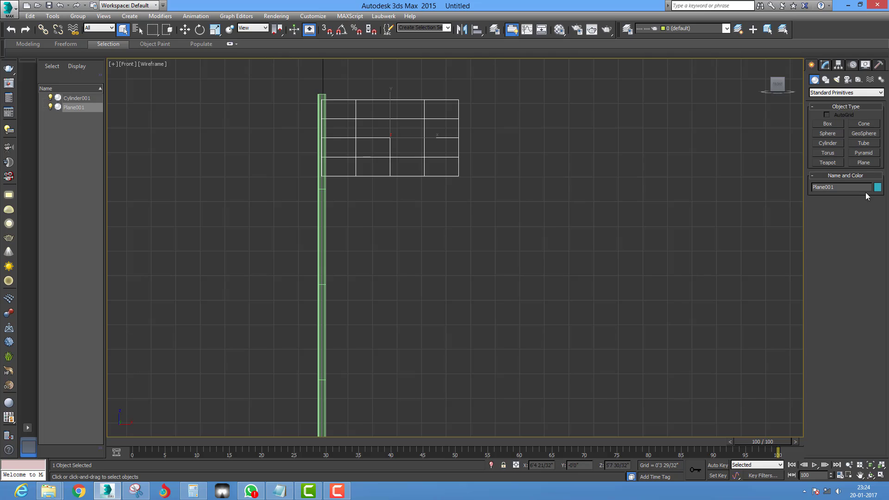
Apply a TurboSmooth modifier to Plane001 with Iterations set to 3
{"action": "left_click", "coordinate": [825, 65]}
{"action": "left_click", "coordinate": [846, 91]}
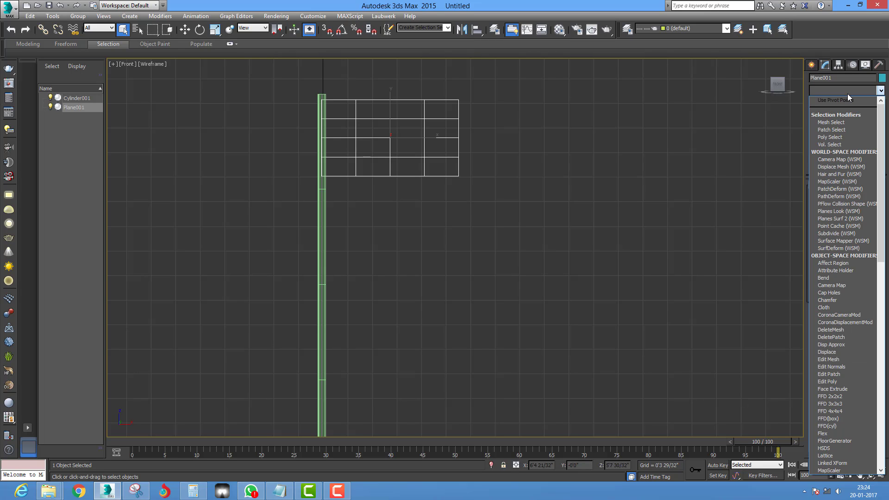
{"action": "type", "text": "cl"}
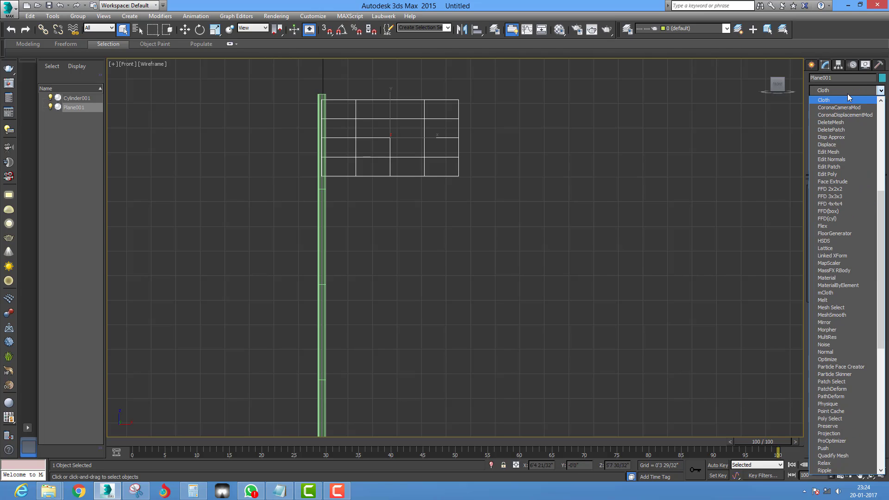
{"action": "left_click", "coordinate": [837, 93]}
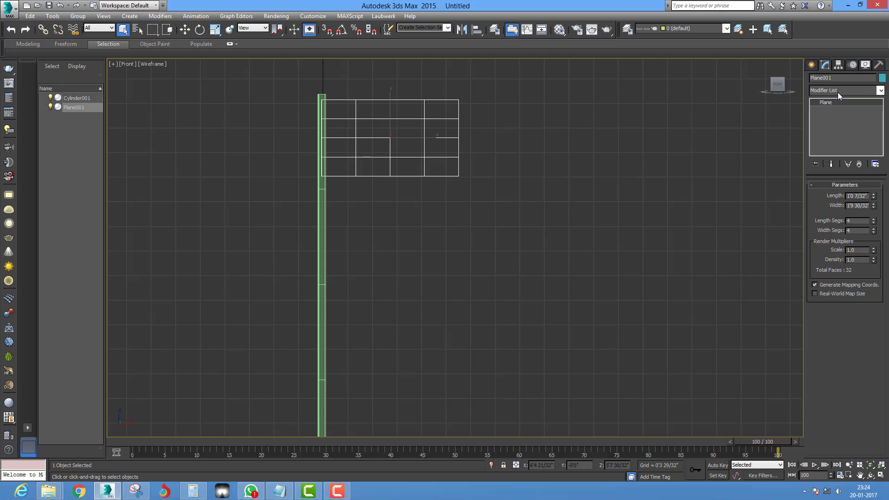
{"action": "type", "text": "t"}
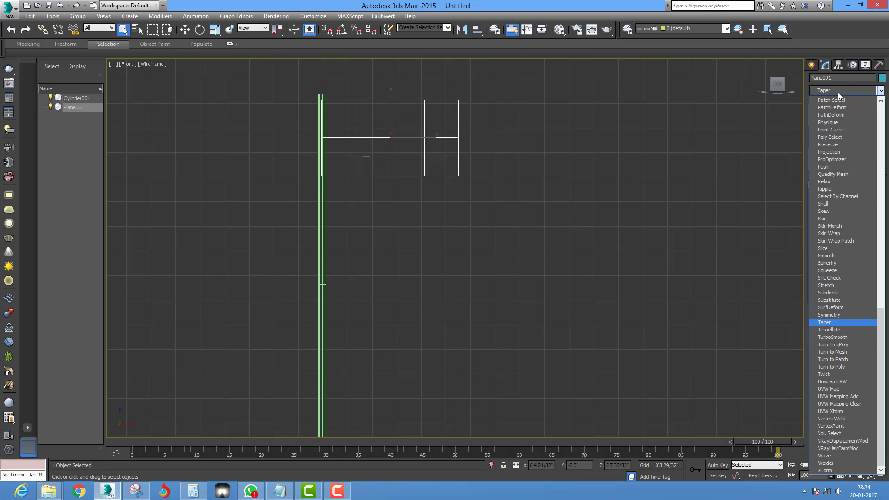
{"action": "type", "text": "urboSmooth"}
{"action": "left_click", "coordinate": [846, 339]}
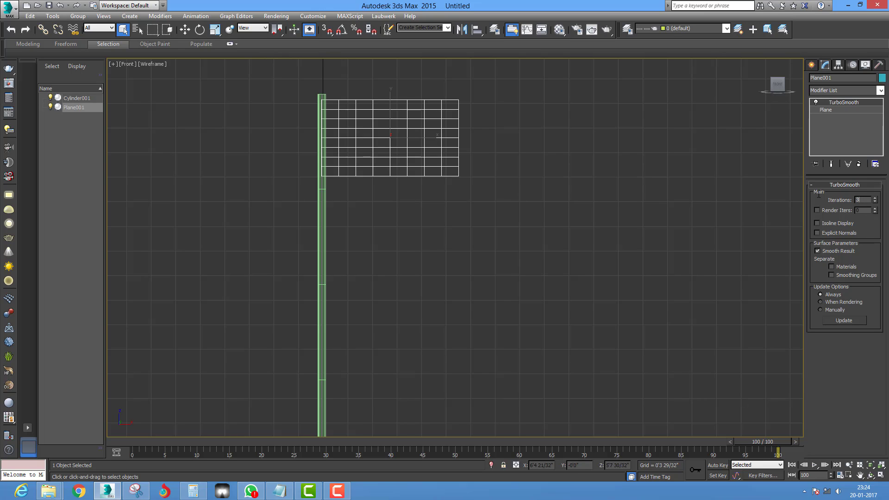
{"action": "key", "text": "Return"}
Add a Cloth modifier to the flag and enter its Group sub-object level
{"action": "left_click", "coordinate": [846, 91]}
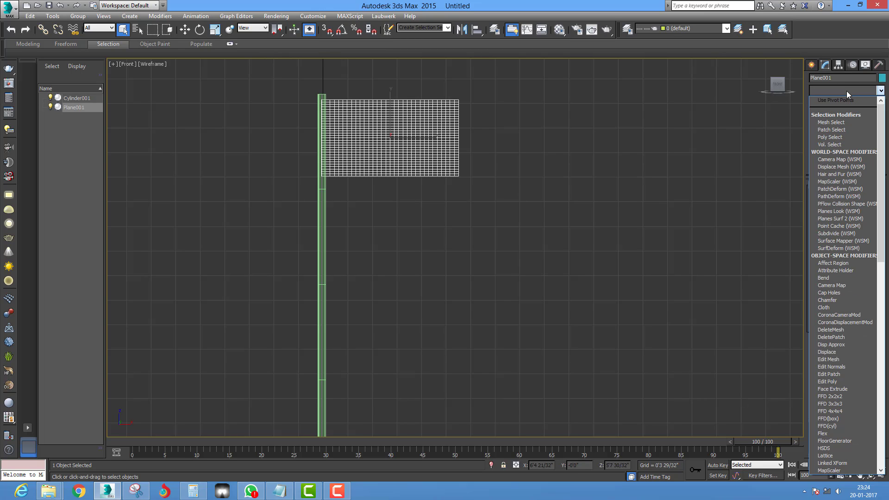
{"action": "type", "text": "cl"}
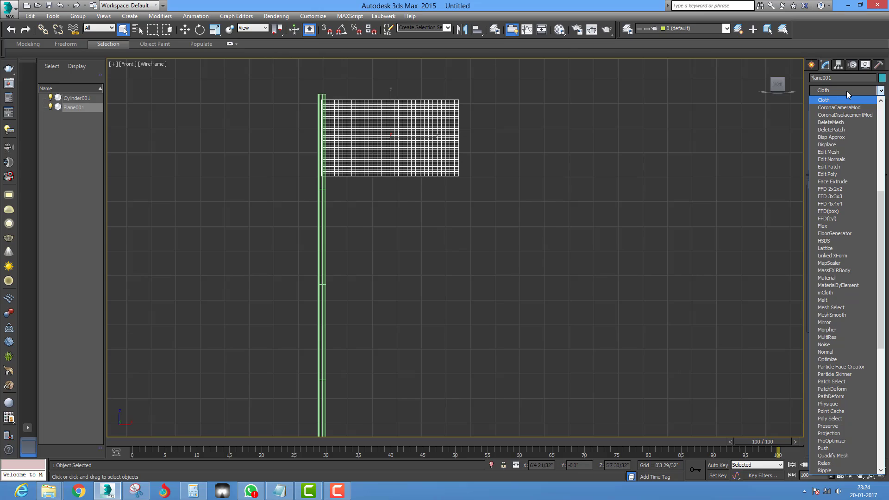
{"action": "left_click", "coordinate": [843, 102]}
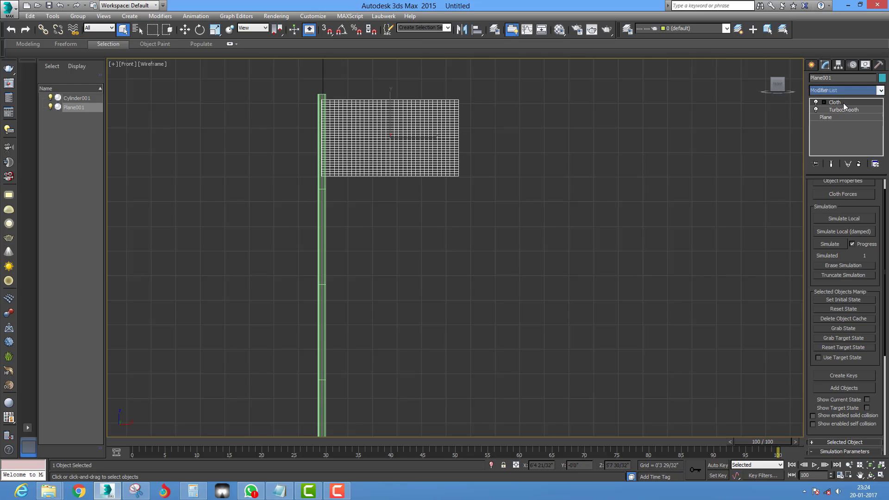
{"action": "left_click", "coordinate": [824, 102]}
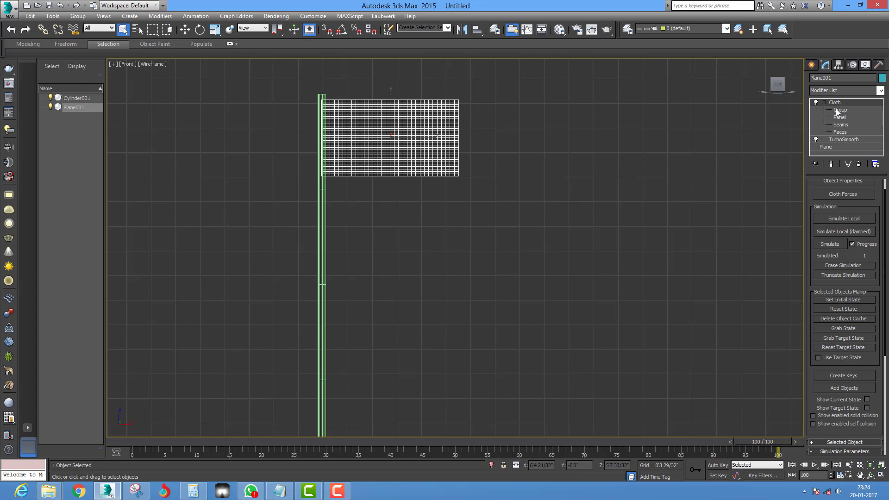
{"action": "left_click", "coordinate": [839, 110]}
Box-select the 66 vertices along the flag's left edge in the Front view
{"action": "middle_click_drag", "start_coordinate": [293, 212], "coordinate": [326, 208]}
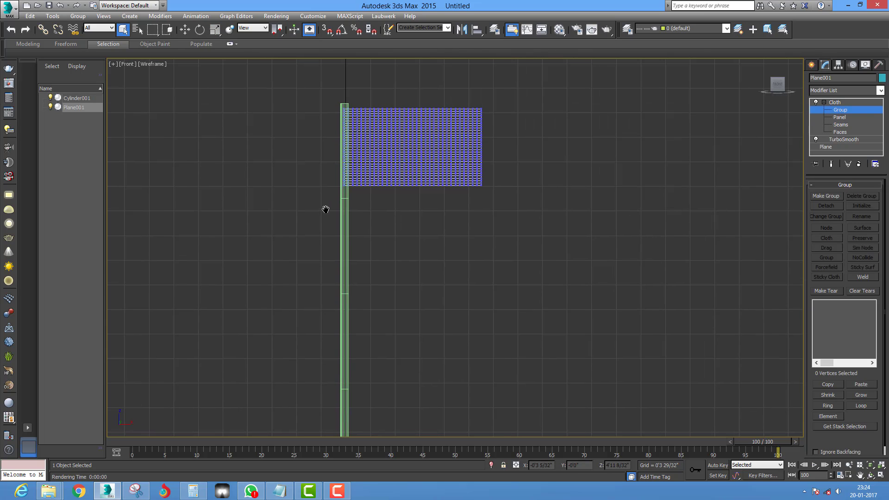
{"action": "scroll", "coordinate": [350, 137], "scroll_direction": "up", "scroll_amount": 3}
{"action": "mouse_move", "coordinate": [312, 68]}
{"action": "left_mouse_down"}
{"action": "mouse_move", "coordinate": [346, 214]}
{"action": "mouse_move", "coordinate": [342, 243]}
{"action": "left_mouse_up"}
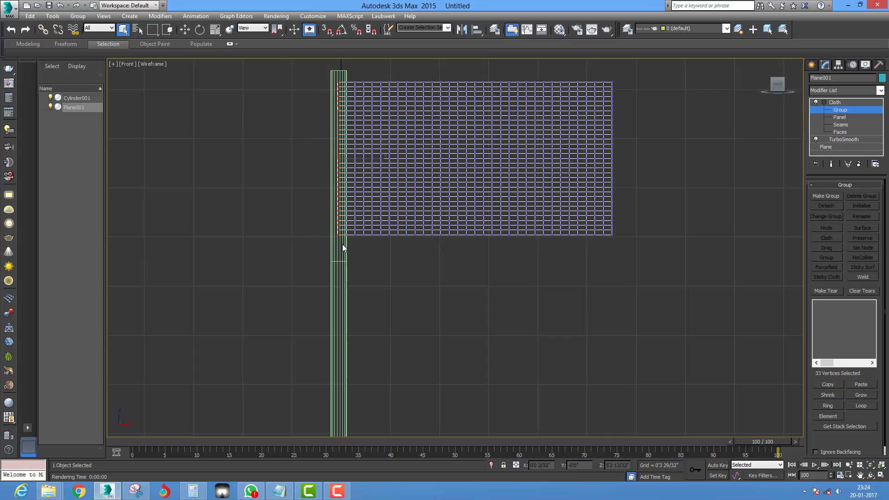
{"action": "left_click", "coordinate": [315, 118]}
{"action": "left_click_drag", "start_coordinate": [326, 69], "coordinate": [349, 243]}
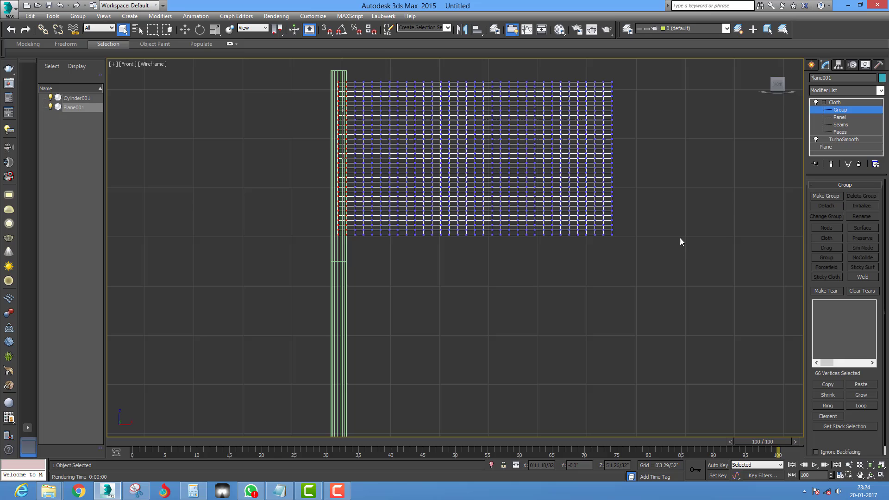
Make a cloth vertex group from the selection named FIX IT
{"action": "left_click", "coordinate": [827, 196]}
{"action": "type", "text": "FIXT"}
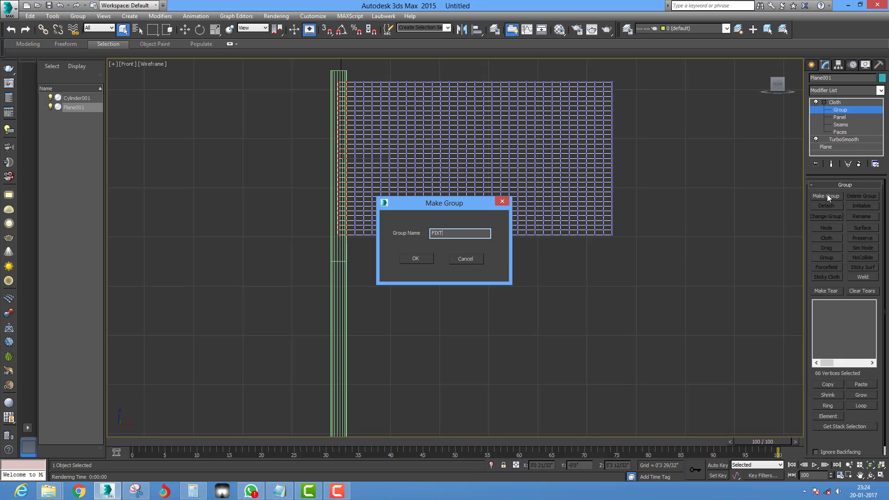
{"action": "key", "text": "BackSpace"}
{"action": "type", "text": "X IT"}
{"action": "left_click", "coordinate": [415, 259]}
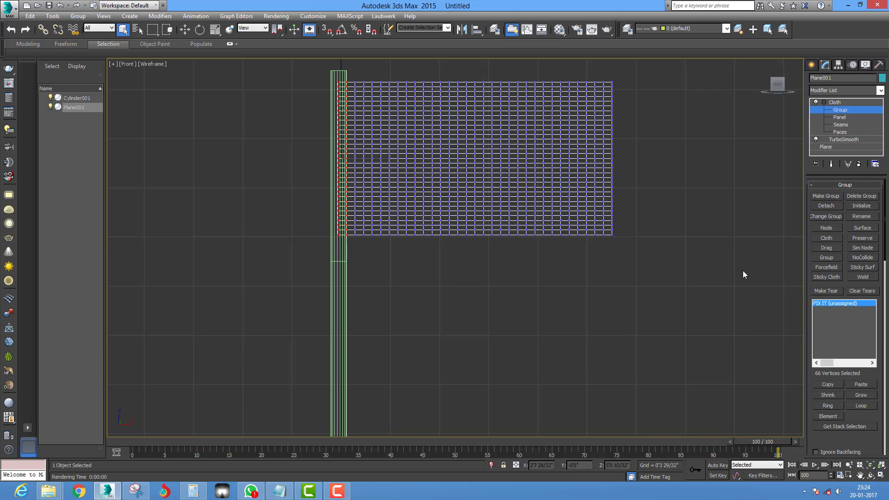
Pin the FIX IT group as a node to Cylinder001 and return to the Cloth level
{"action": "left_click", "coordinate": [827, 227]}
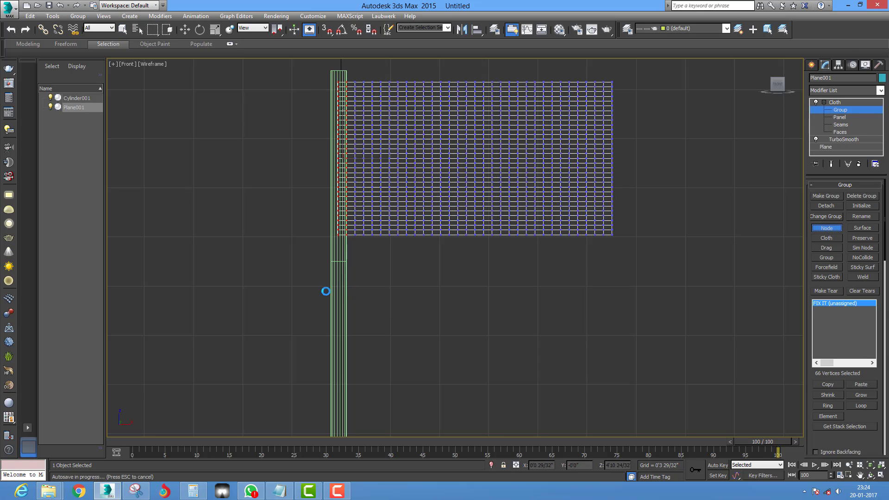
{"action": "left_click", "coordinate": [343, 291]}
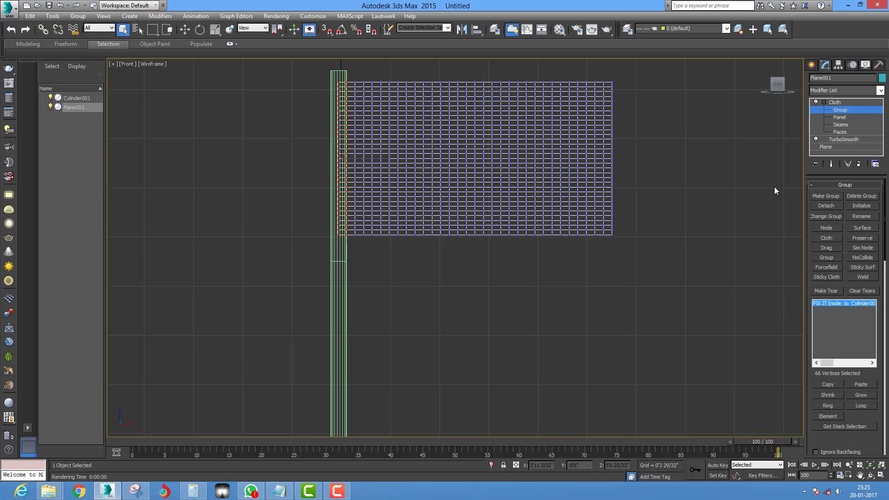
{"action": "left_click", "coordinate": [838, 103]}
{"action": "left_click", "coordinate": [822, 104]}
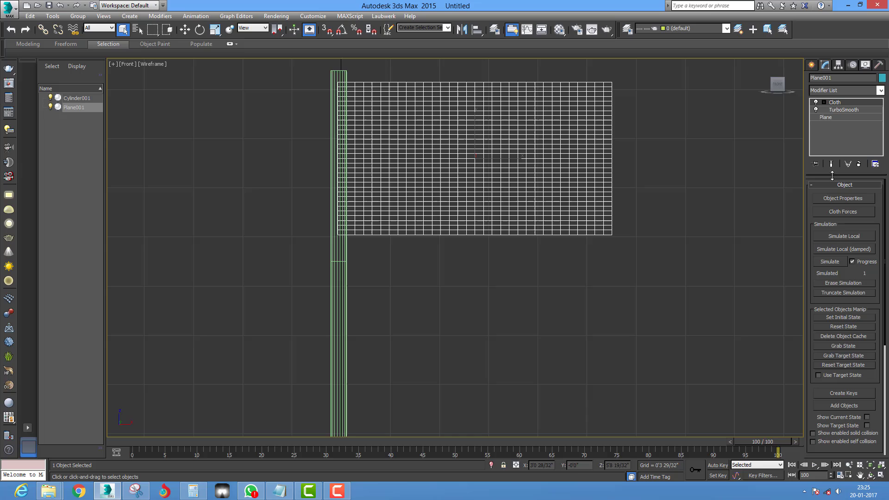
In Object Properties, set Plane001 as Cloth using the Silk fabric preset
{"action": "left_click", "coordinate": [840, 198]}
{"action": "left_click", "coordinate": [354, 116]}
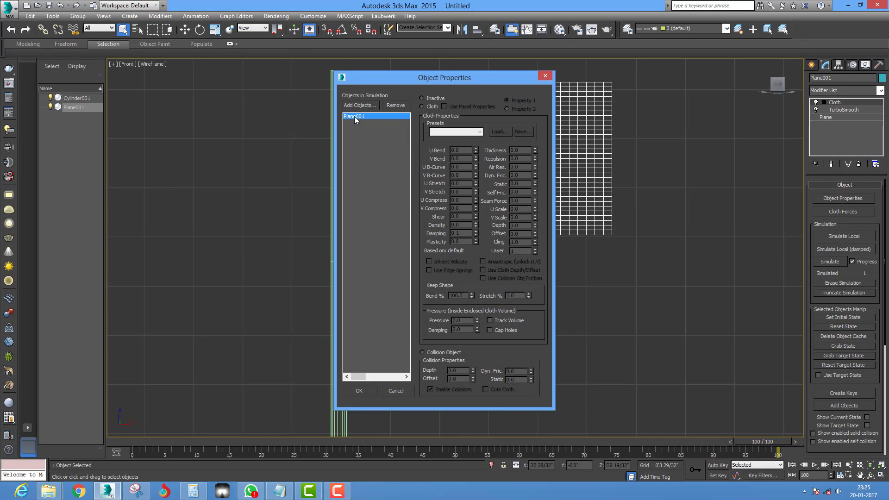
{"action": "left_click", "coordinate": [422, 106]}
{"action": "left_click", "coordinate": [449, 133]}
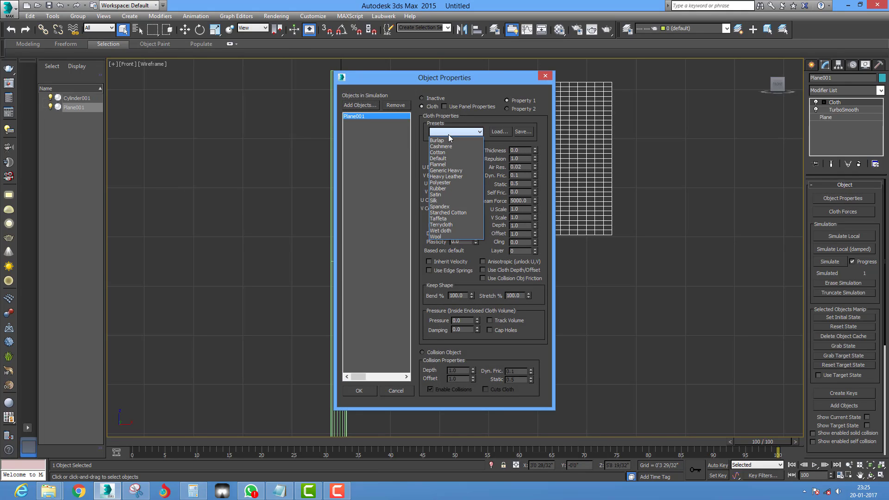
{"action": "left_click", "coordinate": [453, 201]}
{"action": "left_click", "coordinate": [359, 391]}
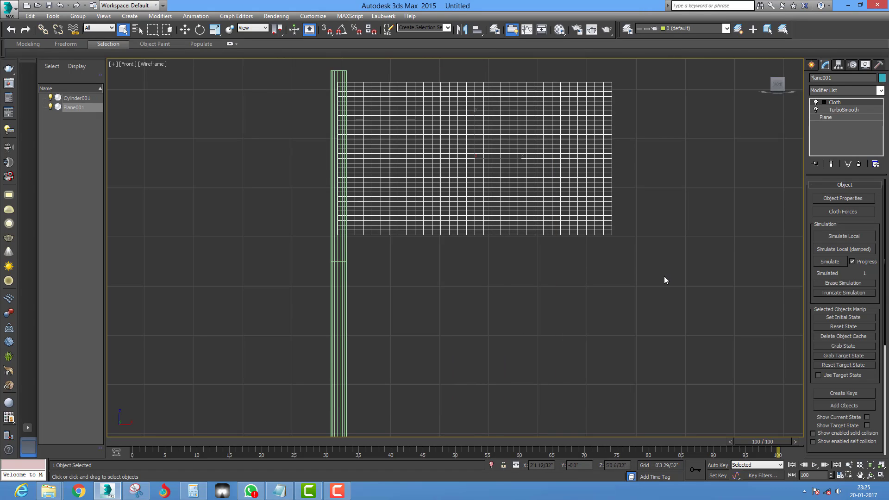
Deselect the flag and recentre the view on the flag and pole
{"action": "middle_click_drag", "start_coordinate": [730, 300], "coordinate": [702, 272]}
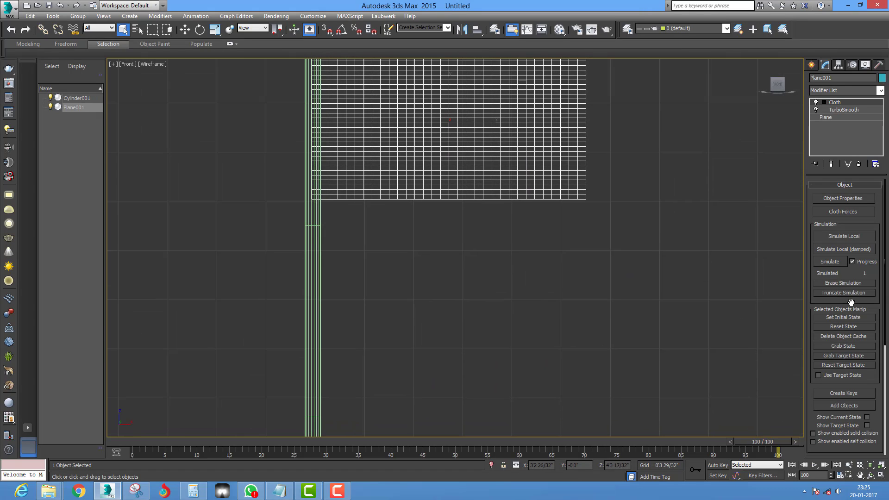
{"action": "scroll", "coordinate": [833, 291], "scroll_direction": "down", "scroll_amount": 3}
{"action": "left_click", "coordinate": [510, 254]}
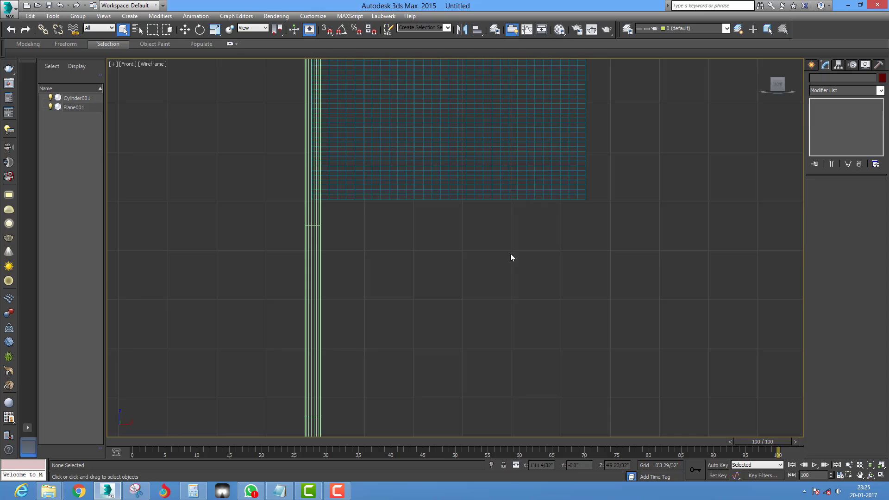
{"action": "middle_click_drag", "start_coordinate": [692, 187], "coordinate": [731, 227]}
{"action": "left_click", "coordinate": [812, 65]}
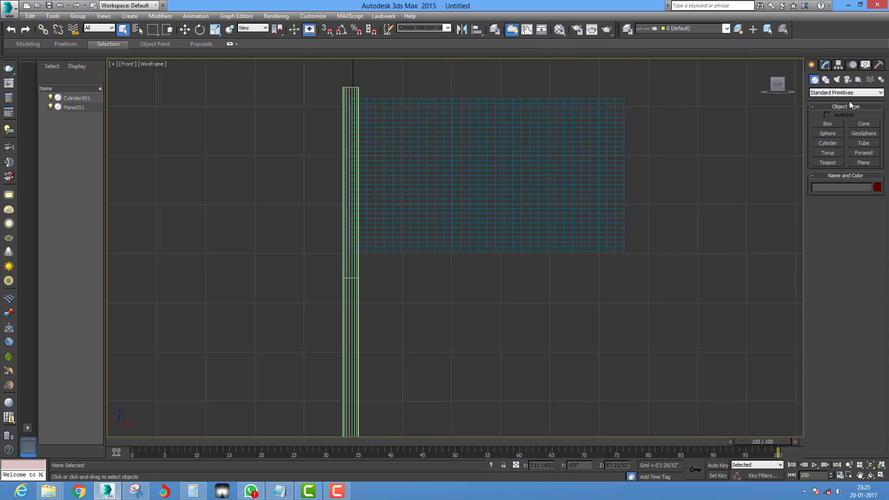
Create a Gravity force space warp in the Top view near the pole's base
{"action": "left_click", "coordinate": [881, 79]}
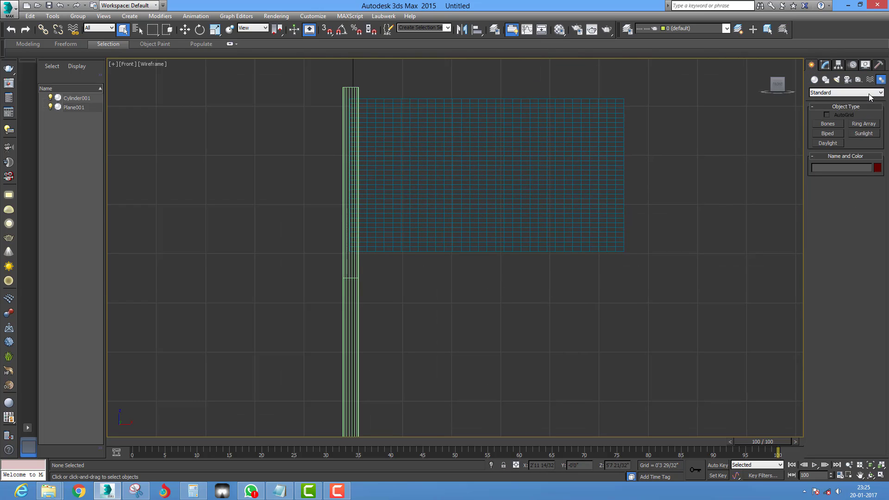
{"action": "left_click", "coordinate": [870, 79]}
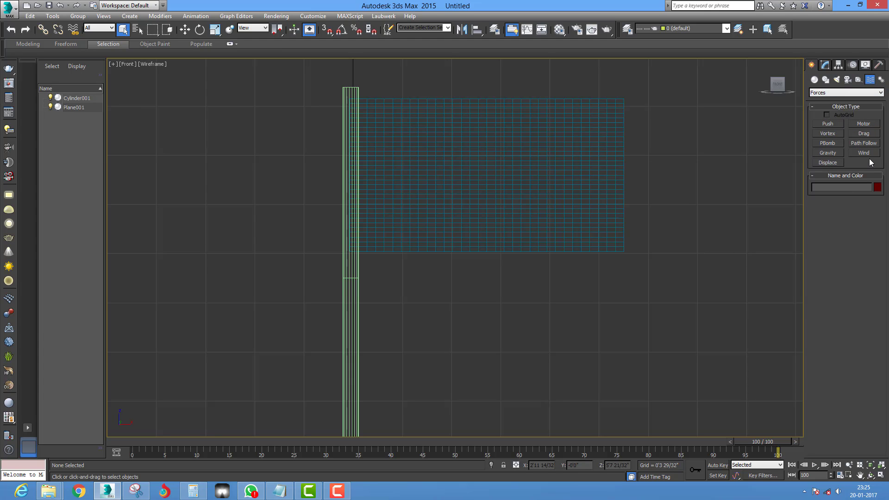
{"action": "left_click", "coordinate": [827, 152]}
{"action": "middle_click_drag", "start_coordinate": [498, 199], "coordinate": [522, 195]}
{"action": "key", "text": "alt+w"}
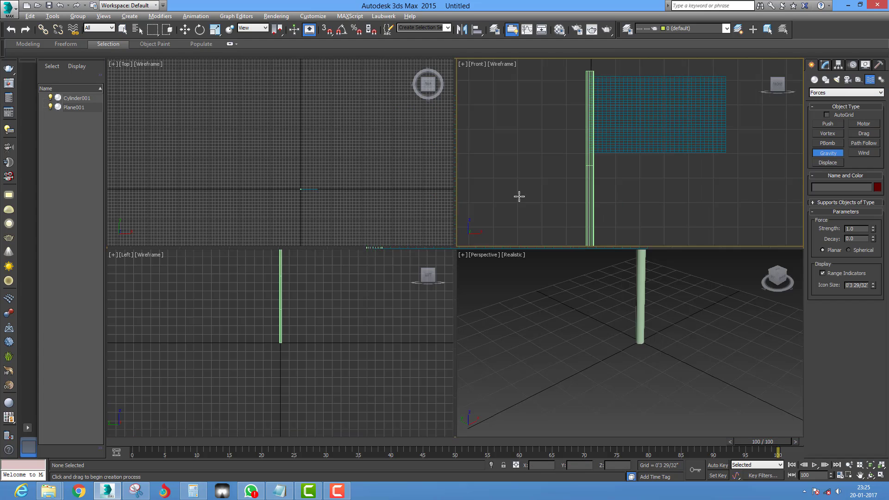
{"action": "mouse_move", "coordinate": [315, 153]}
{"action": "left_mouse_down"}
{"action": "mouse_move", "coordinate": [334, 156]}
{"action": "mouse_move", "coordinate": [314, 152]}
{"action": "left_mouse_up"}
{"action": "middle_click_drag", "start_coordinate": [387, 150], "coordinate": [348, 154]}
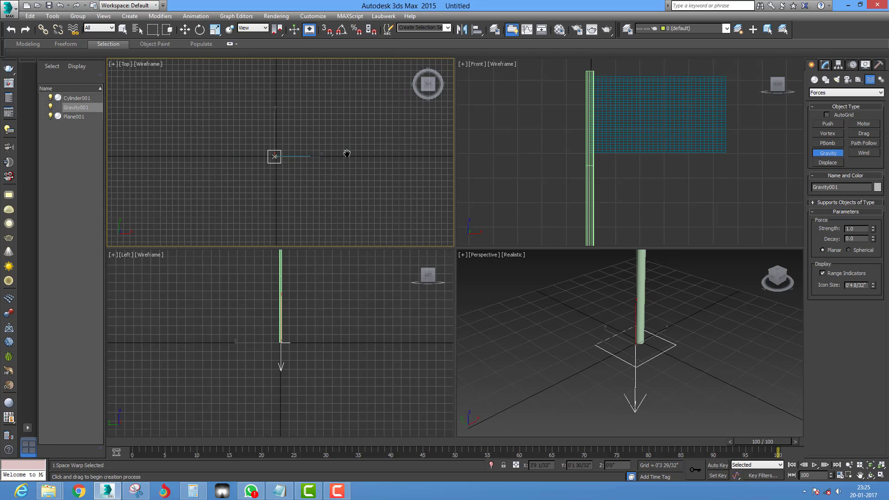
Place a Wind force near the pole top and move it down in the Top view
{"action": "left_click", "coordinate": [864, 152]}
{"action": "scroll", "coordinate": [311, 341], "scroll_direction": "up", "scroll_amount": 1}
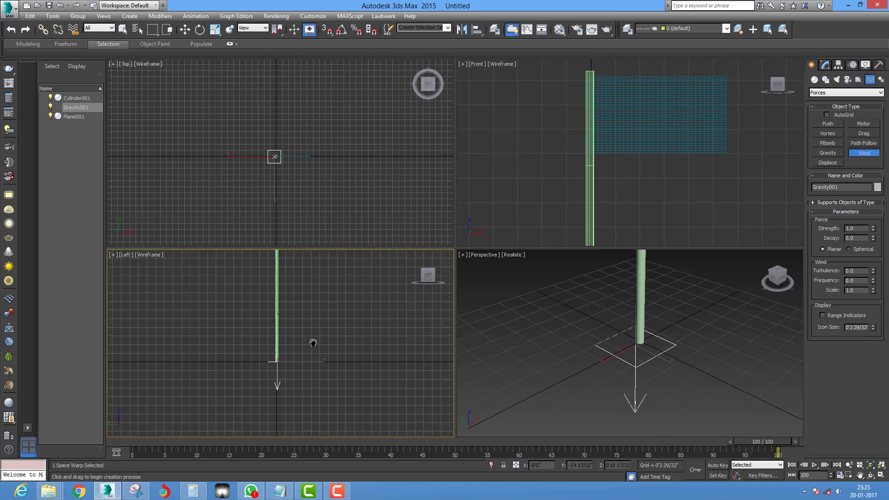
{"action": "scroll", "coordinate": [314, 329], "scroll_direction": "down", "scroll_amount": 2}
{"action": "scroll", "coordinate": [317, 316], "scroll_direction": "down", "scroll_amount": 2}
{"action": "scroll", "coordinate": [286, 337], "scroll_direction": "up", "scroll_amount": 3}
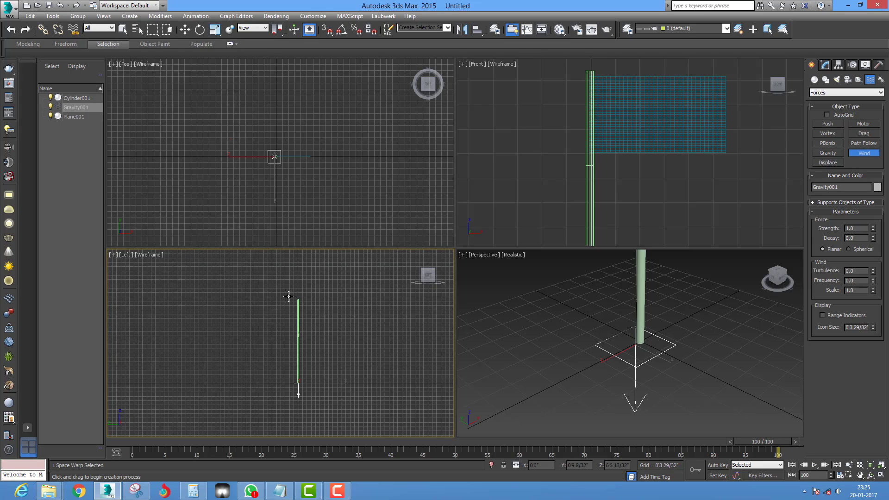
{"action": "left_click_drag", "start_coordinate": [289, 296], "coordinate": [318, 296]}
{"action": "middle_click_drag", "start_coordinate": [298, 168], "coordinate": [299, 170]}
{"action": "scroll", "coordinate": [296, 167], "scroll_direction": "up", "scroll_amount": 2}
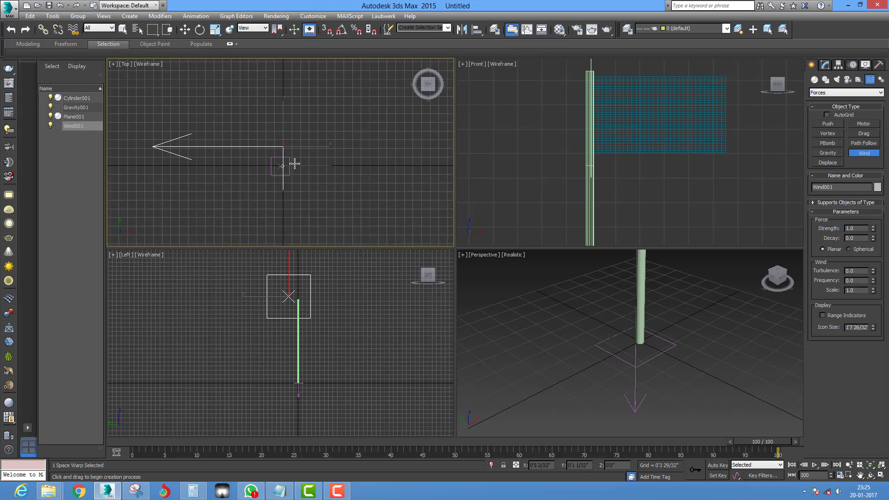
{"action": "key", "text": "w"}
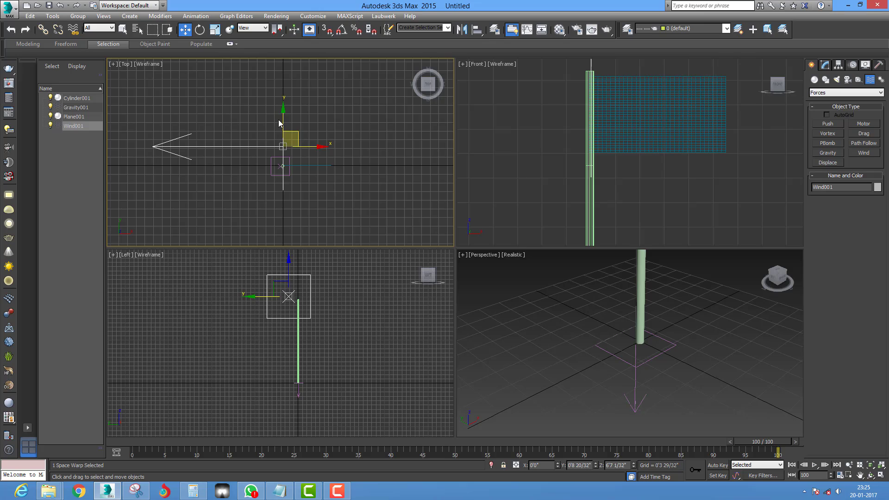
{"action": "left_click_drag", "start_coordinate": [281, 114], "coordinate": [281, 134]}
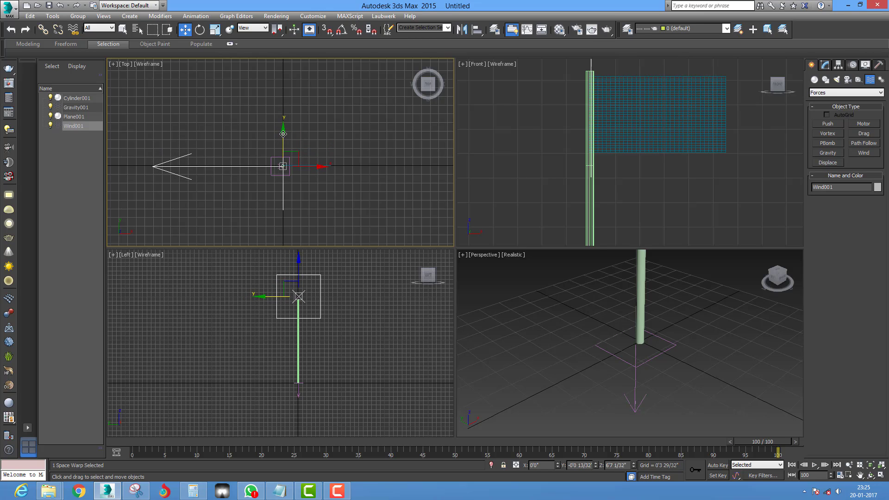
{"action": "scroll", "coordinate": [285, 157], "scroll_direction": "up", "scroll_amount": 3}
{"action": "middle_click_drag", "start_coordinate": [291, 174], "coordinate": [307, 154]}
Rotate Wind001 about its vertical axis, roughly -56° Z, so it faces the flag
{"action": "key", "text": "e"}
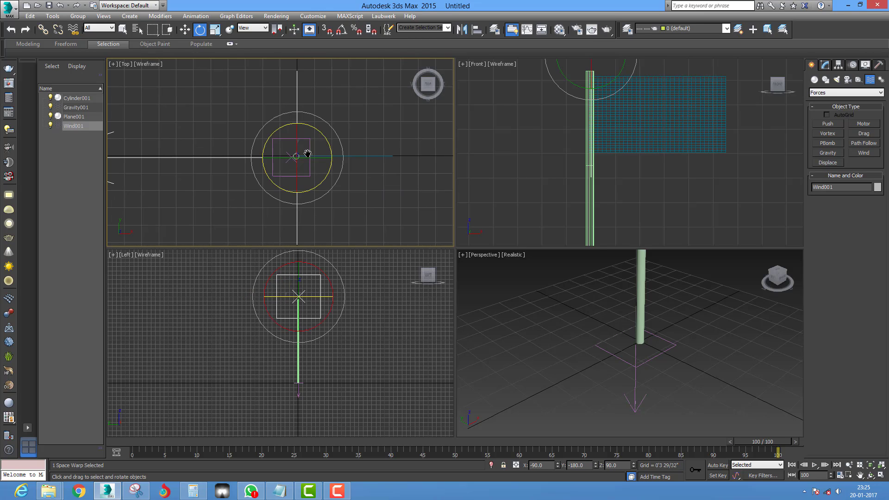
{"action": "left_click_drag", "start_coordinate": [318, 133], "coordinate": [345, 169]}
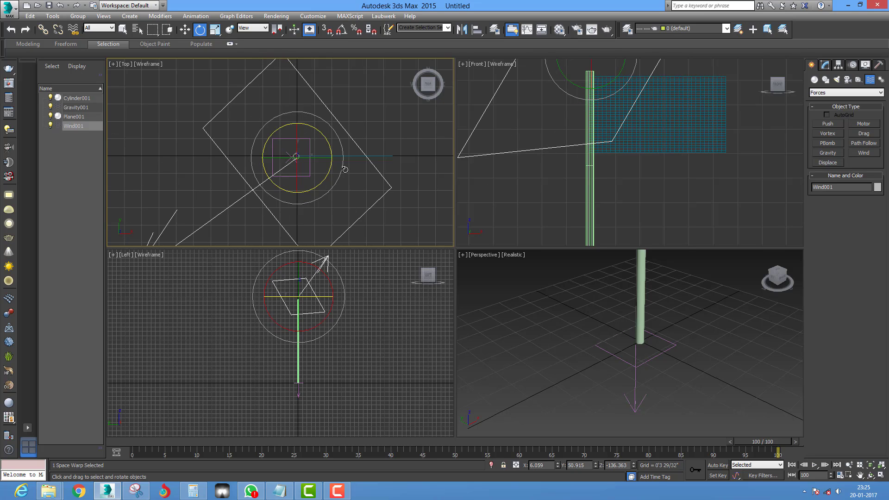
{"action": "key", "text": "ctrl+z"}
{"action": "mouse_move", "coordinate": [325, 136]}
{"action": "left_mouse_down"}
{"action": "mouse_move", "coordinate": [343, 172]}
{"action": "mouse_move", "coordinate": [356, 252]}
{"action": "left_mouse_up"}
{"action": "left_click_drag", "start_coordinate": [333, 308], "coordinate": [269, 160]}
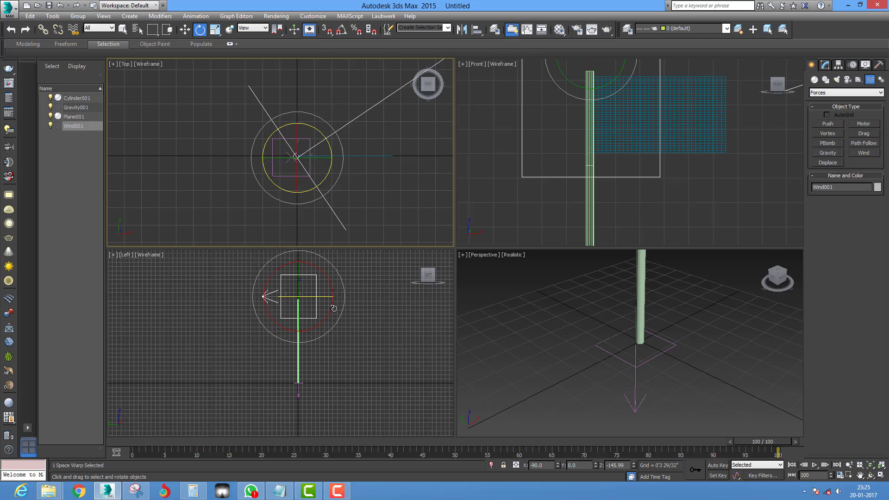
Move Wind001 down and to the left, away from the flag, in the Top view
{"action": "key", "text": "w"}
{"action": "middle_click_drag", "start_coordinate": [234, 95], "coordinate": [277, 83]}
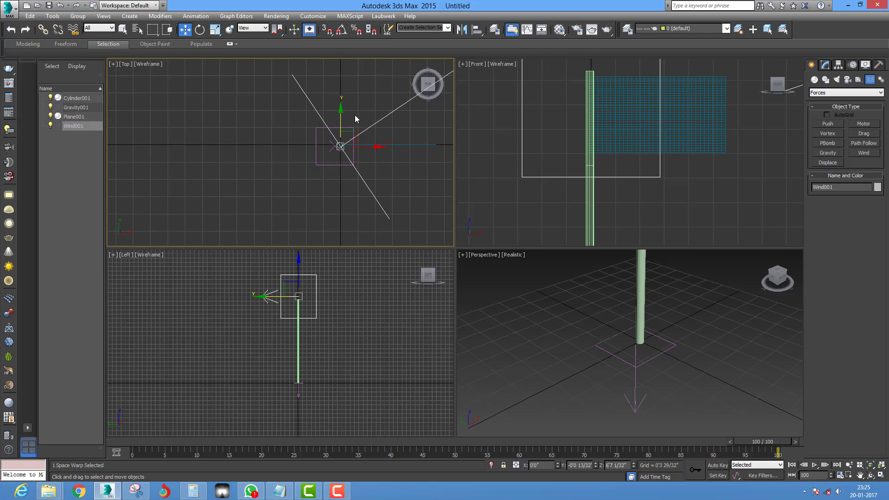
{"action": "left_click_drag", "start_coordinate": [352, 139], "coordinate": [209, 229]}
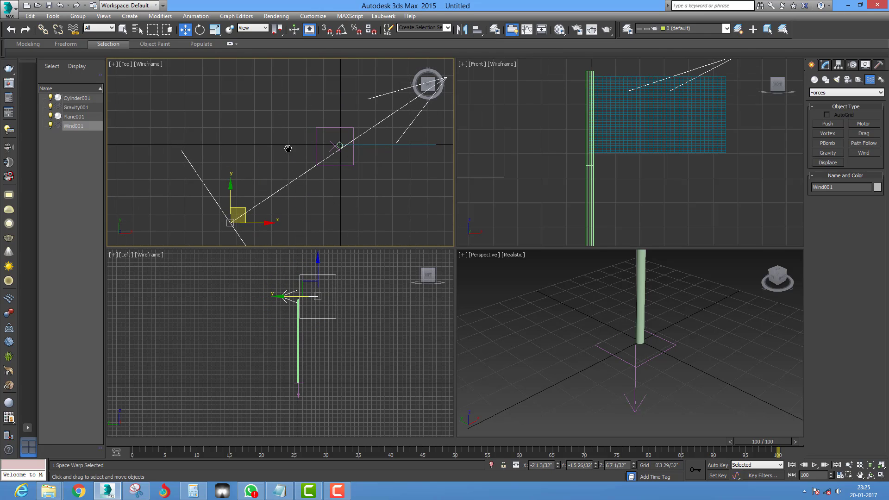
{"action": "middle_click_drag", "start_coordinate": [292, 156], "coordinate": [257, 95]}
{"action": "left_click_drag", "start_coordinate": [211, 149], "coordinate": [220, 159]}
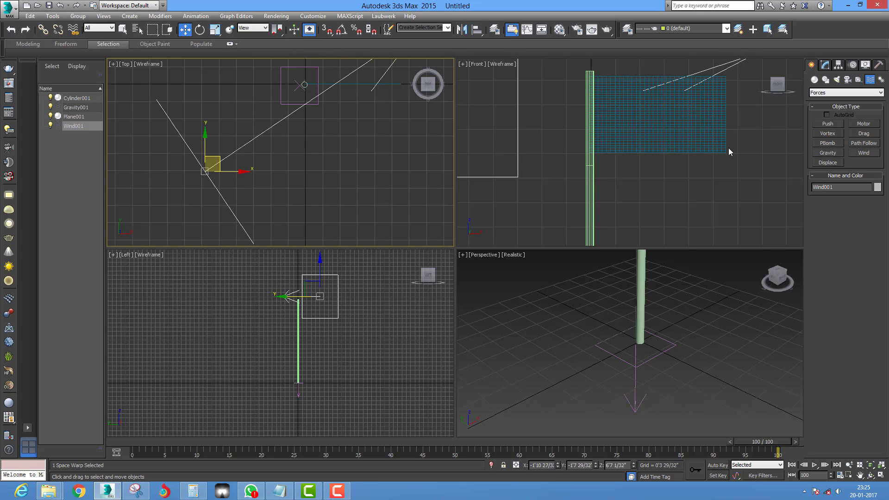
{"action": "middle_click_drag", "start_coordinate": [259, 148], "coordinate": [283, 130]}
{"action": "mouse_move", "coordinate": [236, 146]}
{"action": "left_mouse_down"}
{"action": "mouse_move", "coordinate": [229, 177]}
{"action": "mouse_move", "coordinate": [165, 215]}
{"action": "left_mouse_up"}
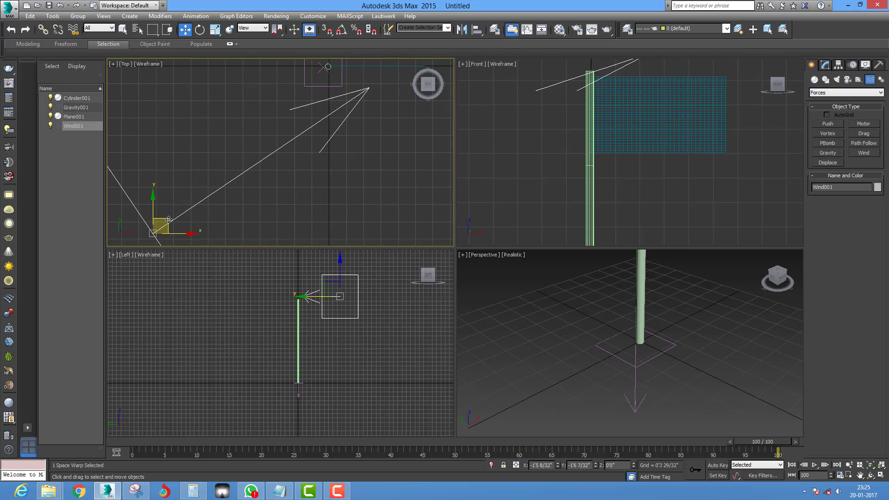
Confirm Wind001's strength is 10.0, then select Plane001 and bring up its cloth Forces list
{"action": "left_click", "coordinate": [830, 66]}
{"action": "left_click", "coordinate": [856, 211]}
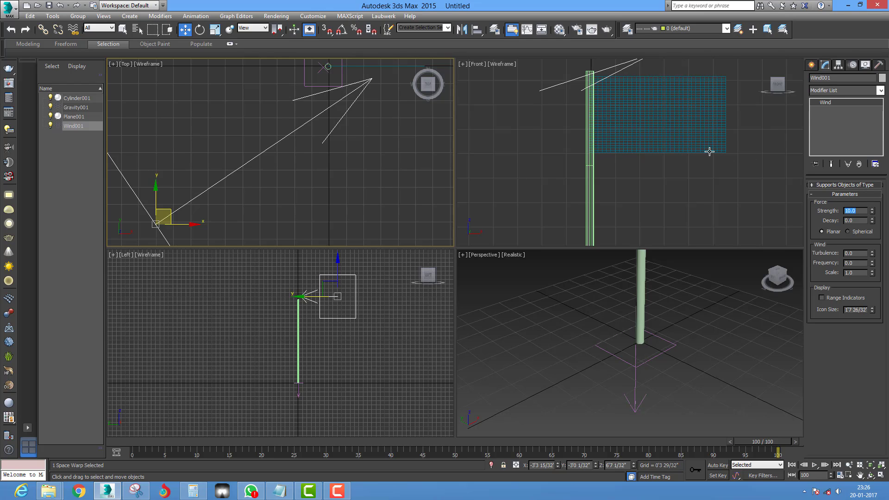
{"action": "left_click", "coordinate": [685, 107]}
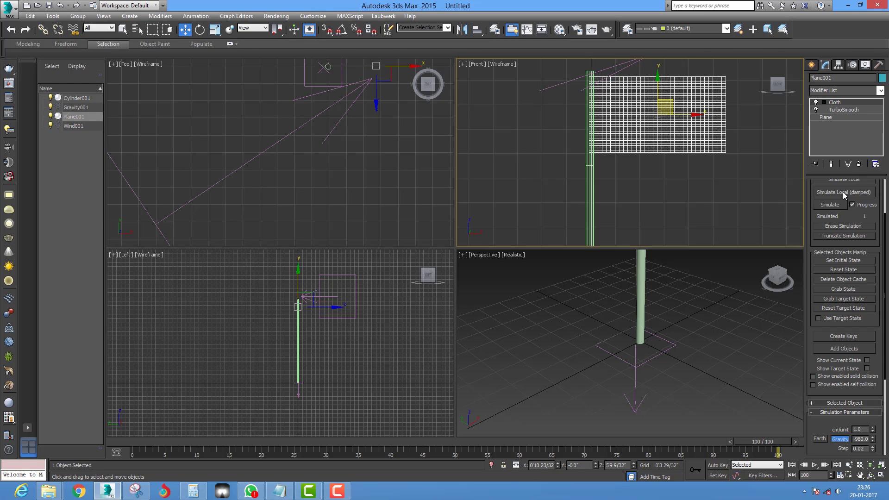
{"action": "scroll", "coordinate": [852, 214], "scroll_direction": "up", "scroll_amount": 4}
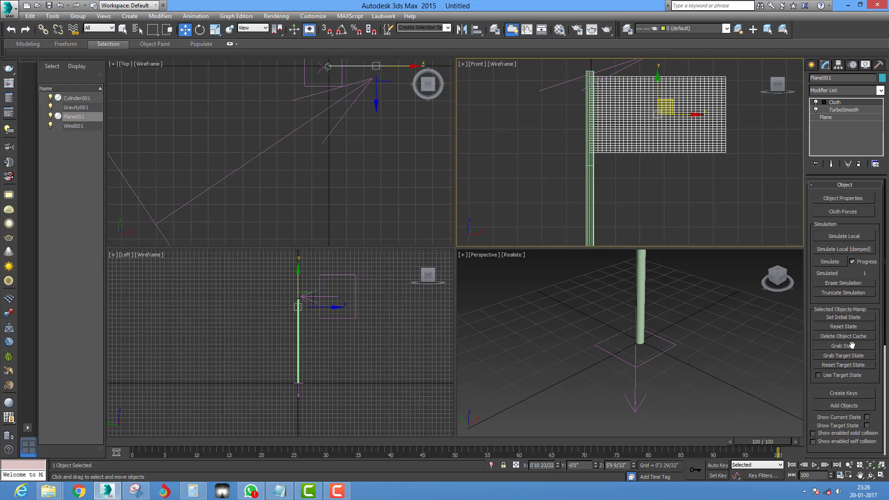
{"action": "left_click", "coordinate": [842, 213]}
Add Gravity001 and Wind001 to the cloth's Forces in Simulation
{"action": "left_click", "coordinate": [26, 38]}
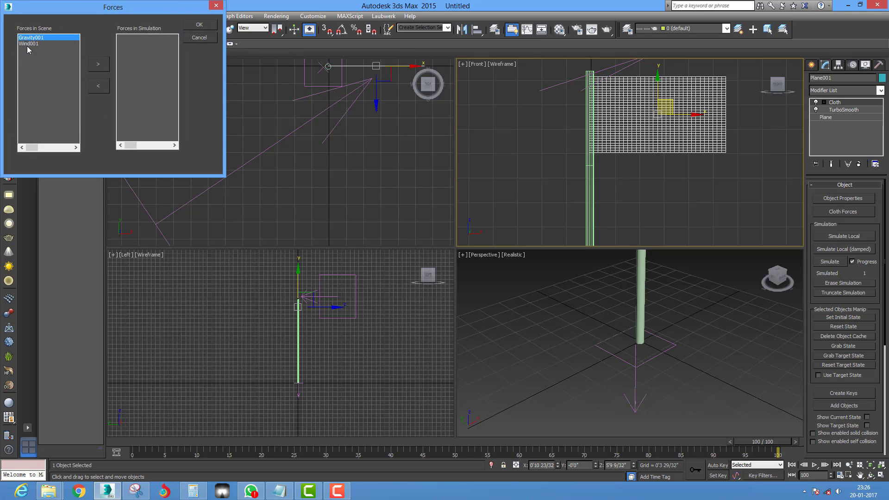
{"action": "left_click", "coordinate": [98, 64]}
{"action": "left_click", "coordinate": [197, 26]}
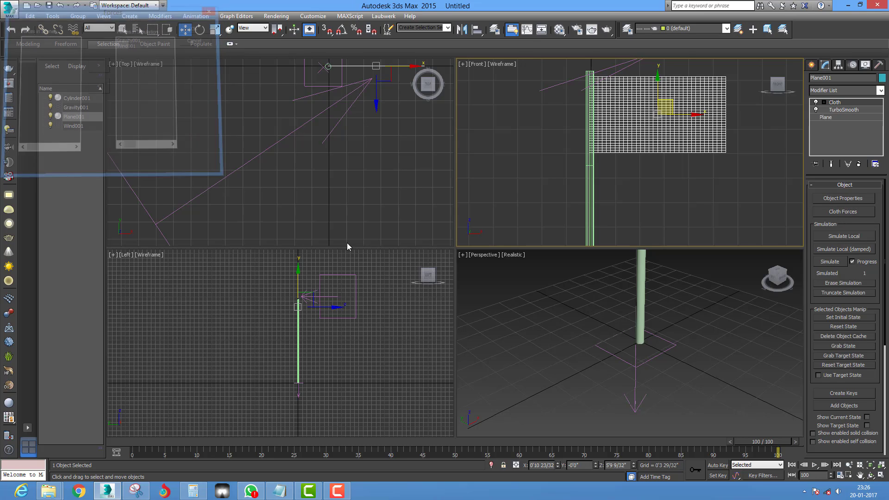
Maximize the Perspective viewport (Alt+W) and frame the flag and pole
{"action": "middle_click_drag", "start_coordinate": [615, 297], "coordinate": [605, 326]}
{"action": "key", "text": "alt+w"}
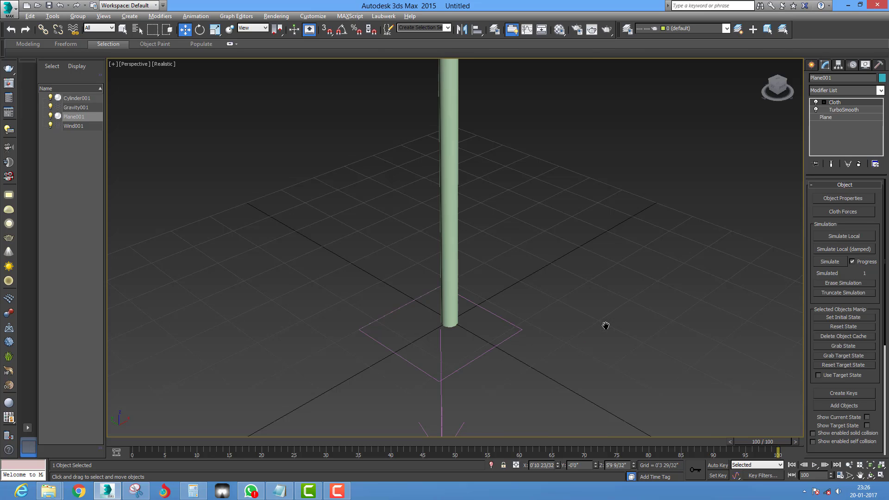
{"action": "scroll", "coordinate": [465, 318], "scroll_direction": "down", "scroll_amount": 3}
{"action": "scroll", "coordinate": [464, 318], "scroll_direction": "down", "scroll_amount": 5}
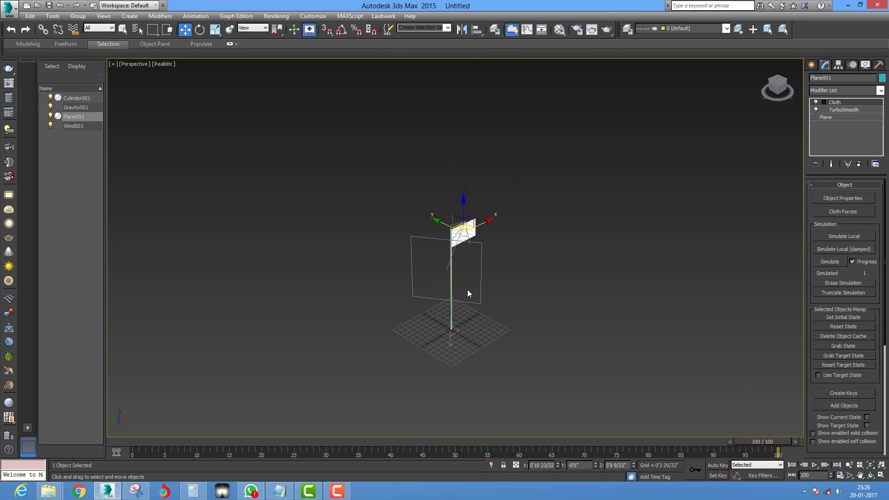
{"action": "mouse_move", "coordinate": [468, 290]}
{"action": "middle_mouse_down"}
{"action": "mouse_move", "coordinate": [468, 261]}
{"action": "mouse_move", "coordinate": [531, 295]}
{"action": "mouse_move", "coordinate": [481, 290]}
{"action": "mouse_move", "coordinate": [505, 286]}
{"action": "middle_mouse_up"}
{"action": "scroll", "coordinate": [502, 293], "scroll_direction": "up", "scroll_amount": 3}
{"action": "scroll", "coordinate": [494, 296], "scroll_direction": "up", "scroll_amount": 2}
{"action": "scroll", "coordinate": [481, 290], "scroll_direction": "up", "scroll_amount": 3}
{"action": "scroll", "coordinate": [481, 290], "scroll_direction": "down", "scroll_amount": 3}
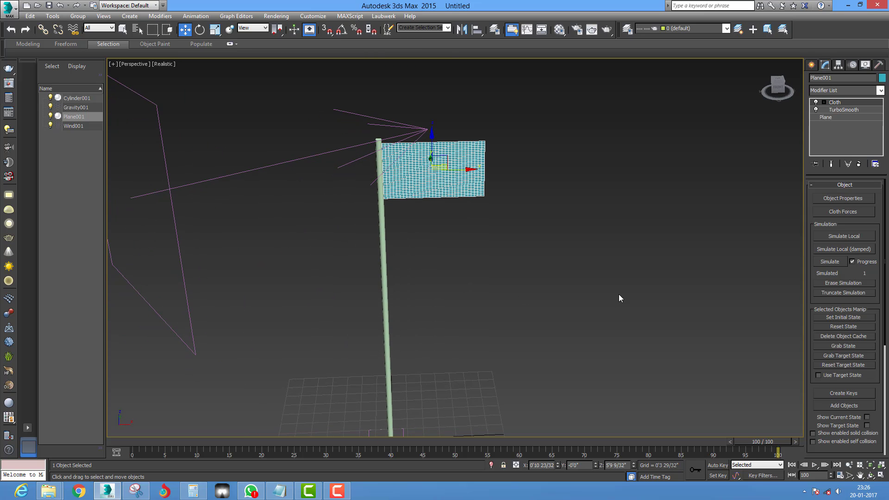
Simulate the flag's cloth over 101 frames, then scrub to frame 12 to review it
{"action": "left_click", "coordinate": [828, 262]}
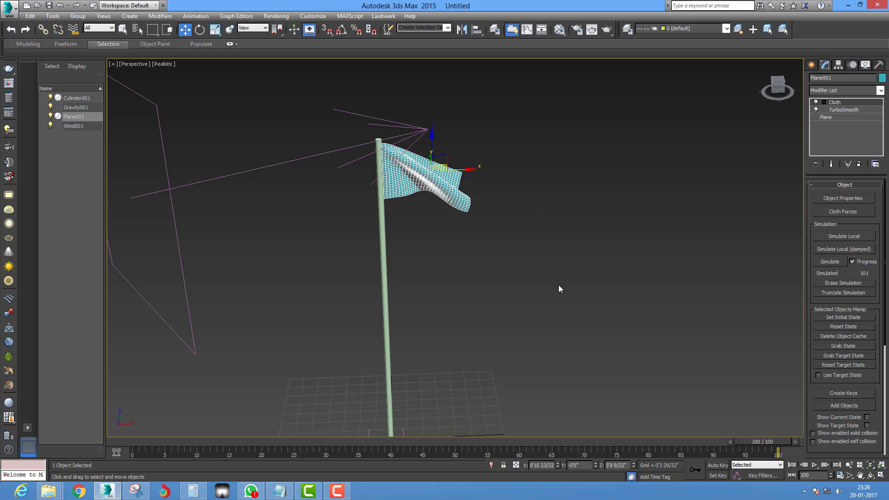
{"action": "mouse_move", "coordinate": [769, 444]}
{"action": "left_mouse_down"}
{"action": "mouse_move", "coordinate": [215, 454]}
{"action": "mouse_move", "coordinate": [137, 440]}
{"action": "mouse_move", "coordinate": [702, 416]}
{"action": "mouse_move", "coordinate": [782, 420]}
{"action": "mouse_move", "coordinate": [370, 422]}
{"action": "mouse_move", "coordinate": [93, 410]}
{"action": "left_mouse_up"}
{"action": "key", "text": "w"}
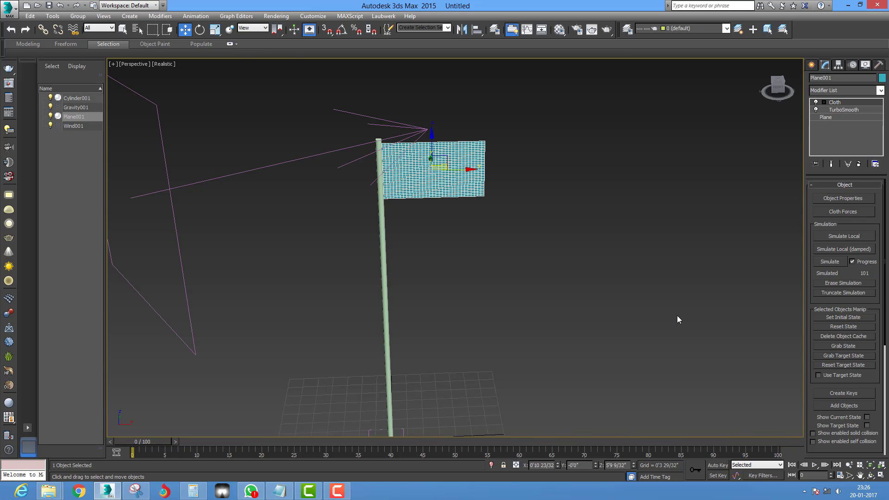
{"action": "middle_click_drag", "start_coordinate": [518, 243], "coordinate": [561, 235]}
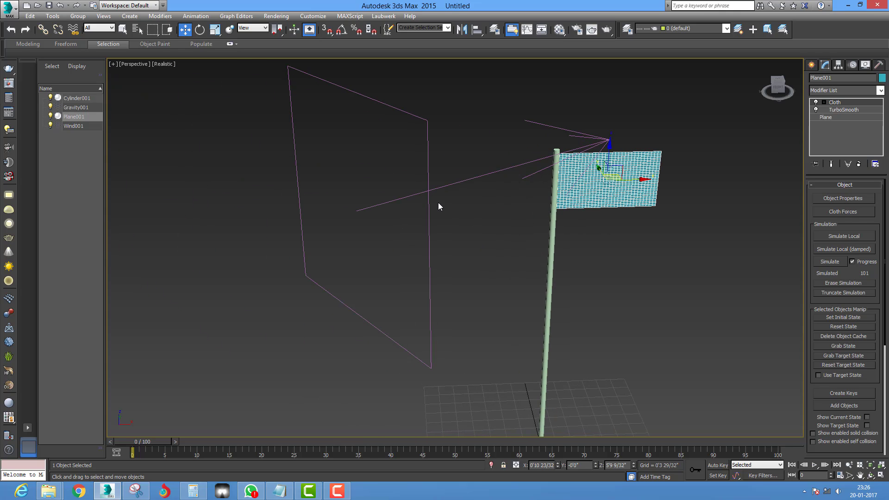
{"action": "mouse_move", "coordinate": [650, 263]}
{"action": "middle_mouse_down"}
{"action": "mouse_move", "coordinate": [568, 251]}
{"action": "mouse_move", "coordinate": [561, 221]}
{"action": "mouse_move", "coordinate": [493, 251]}
{"action": "middle_mouse_up"}
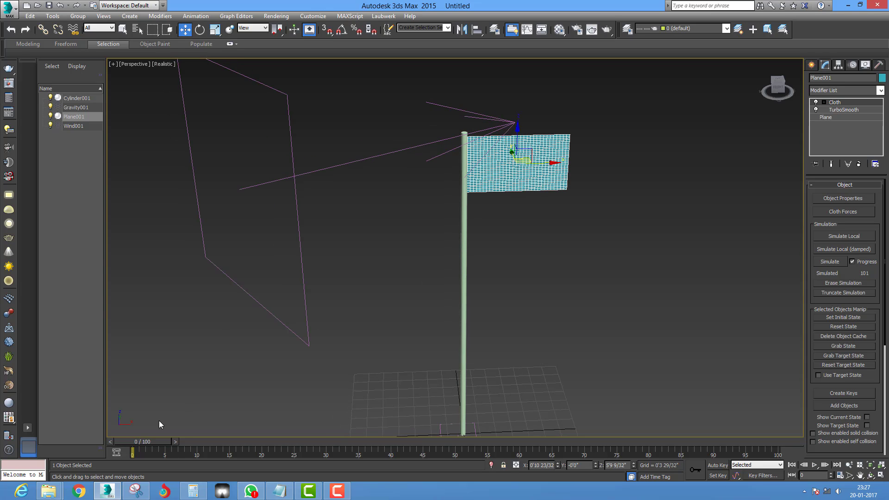
{"action": "mouse_move", "coordinate": [146, 441]}
{"action": "left_mouse_down"}
{"action": "mouse_move", "coordinate": [180, 438]}
{"action": "mouse_move", "coordinate": [140, 432]}
{"action": "left_mouse_up"}
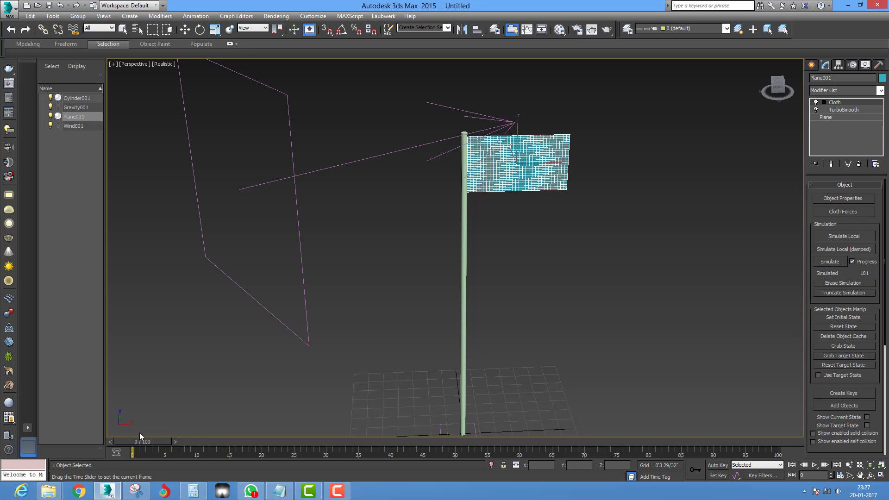
{"action": "key", "text": "w"}
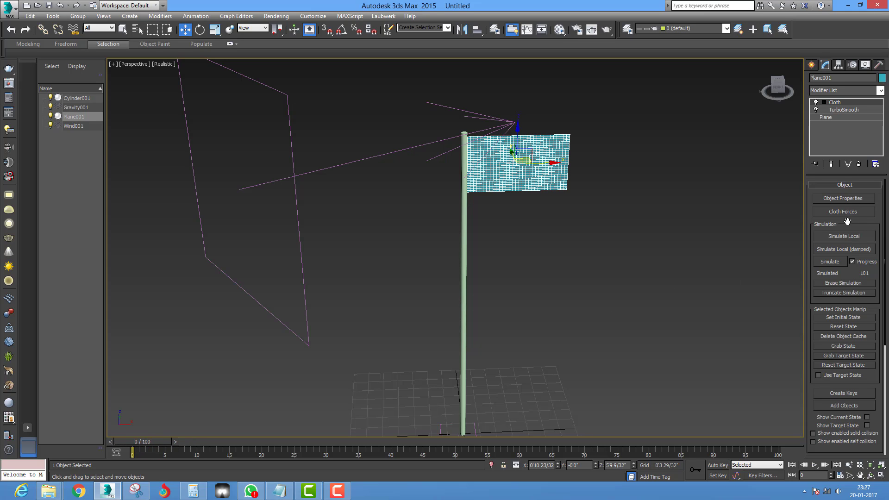
Delete the old Cloth modifier and add a fresh Cloth above TurboSmooth, expanded to sub-objects
{"action": "right_click", "coordinate": [837, 107]}
{"action": "left_click", "coordinate": [798, 121]}
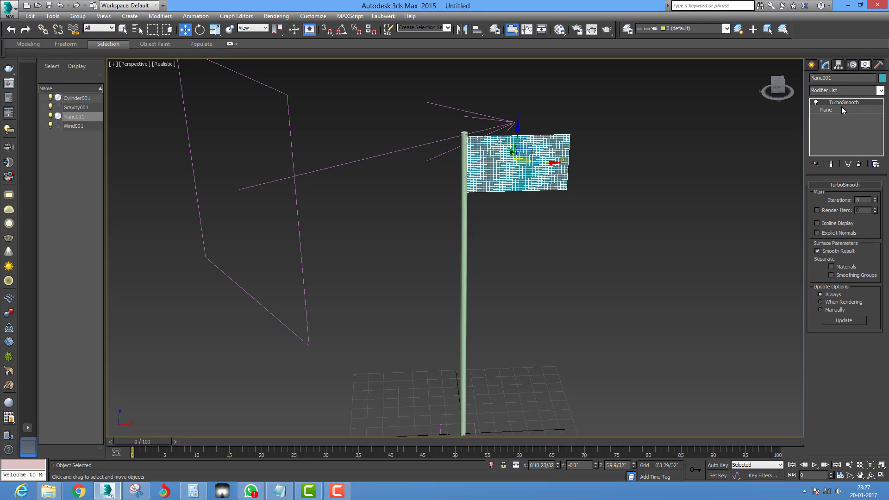
{"action": "left_click", "coordinate": [842, 90]}
{"action": "key", "text": "c"}
{"action": "key", "text": "l"}
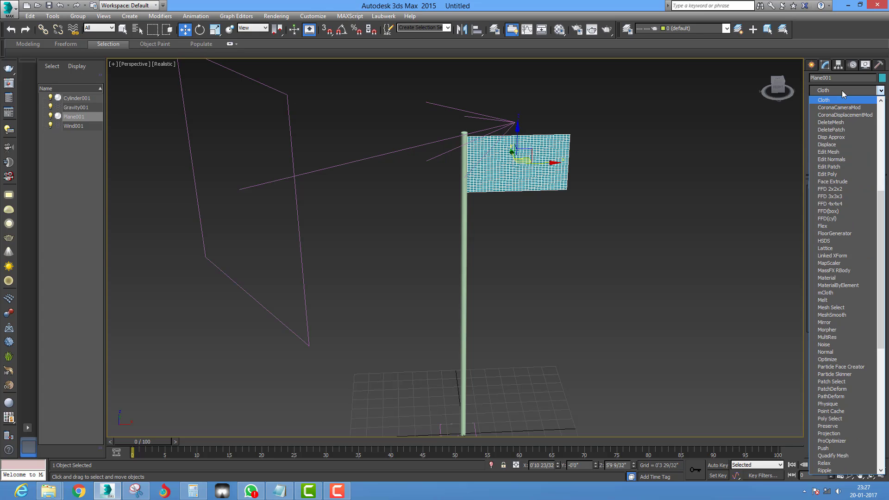
{"action": "left_click", "coordinate": [833, 100]}
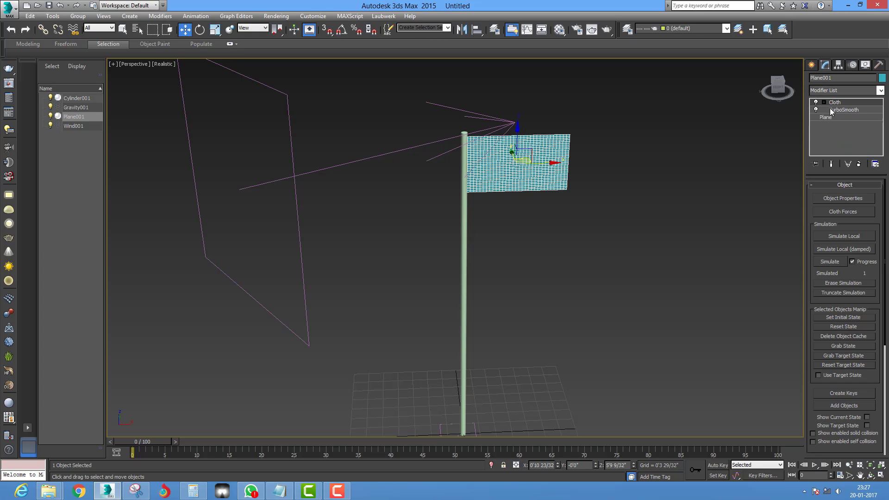
{"action": "left_click", "coordinate": [824, 103]}
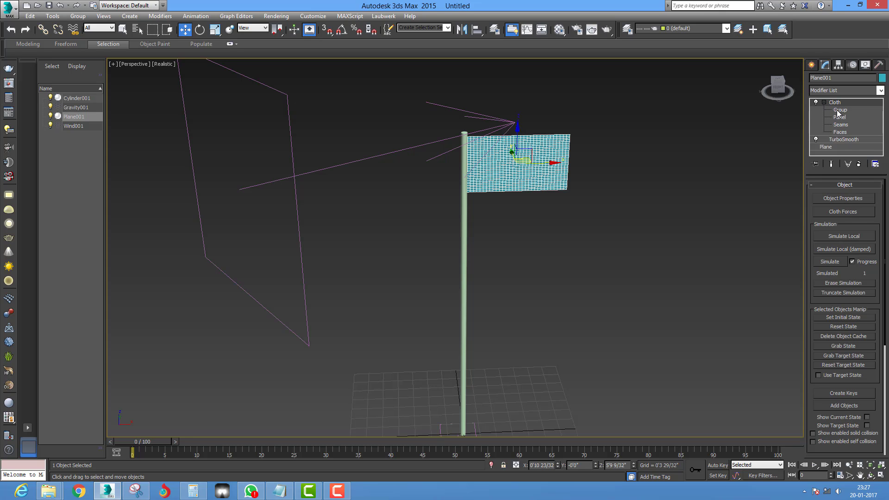
Select the flag's pole-edge vertices and group them as FIX
{"action": "left_click", "coordinate": [839, 110]}
{"action": "scroll", "coordinate": [507, 163], "scroll_direction": "up", "scroll_amount": 5}
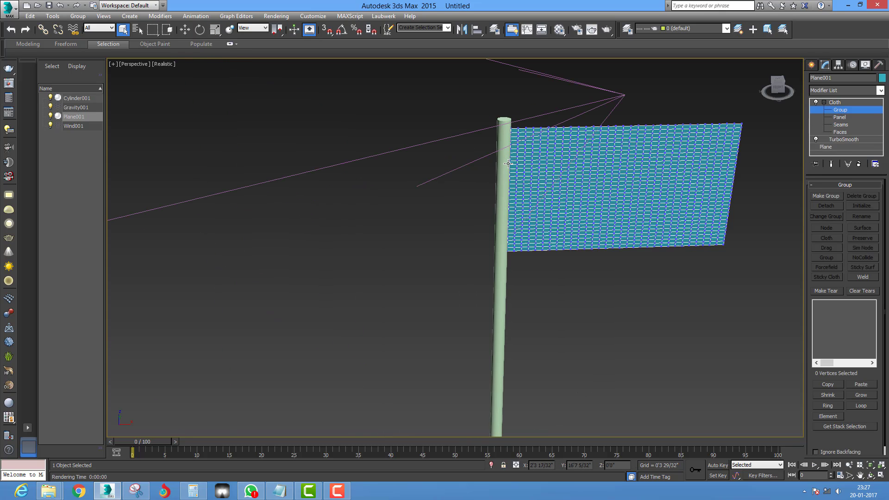
{"action": "scroll", "coordinate": [508, 163], "scroll_direction": "up", "scroll_amount": 2}
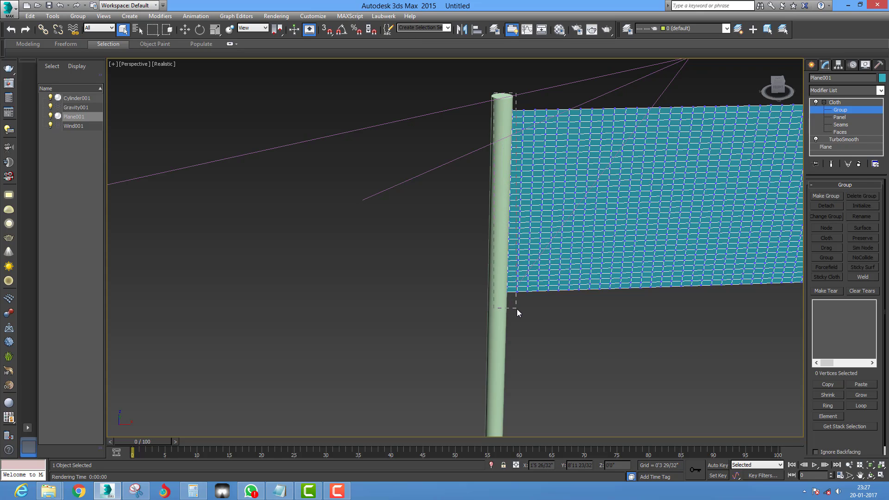
{"action": "left_click_drag", "start_coordinate": [517, 309], "coordinate": [516, 309]}
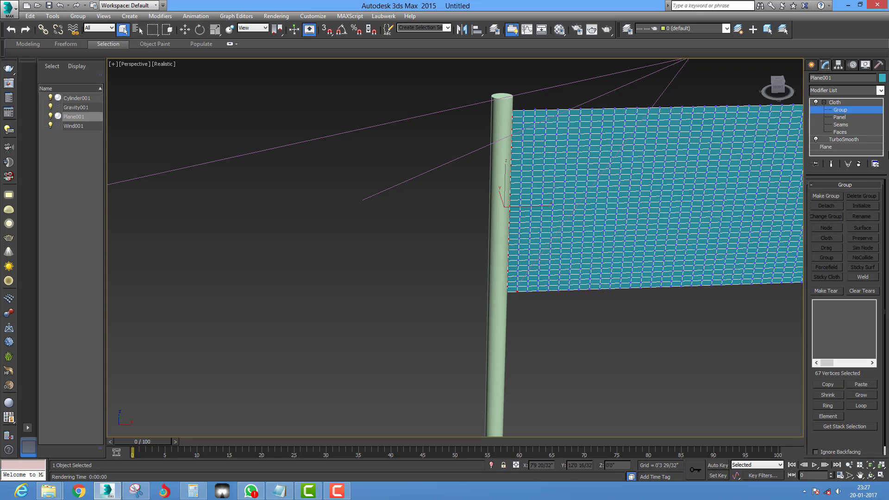
{"action": "left_click", "coordinate": [827, 195]}
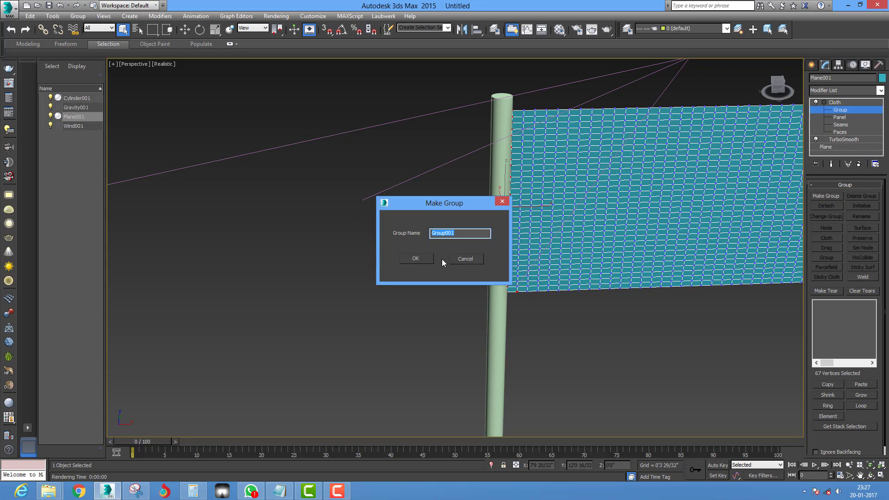
{"action": "type", "text": "Fl"}
{"action": "key", "text": "Return"}
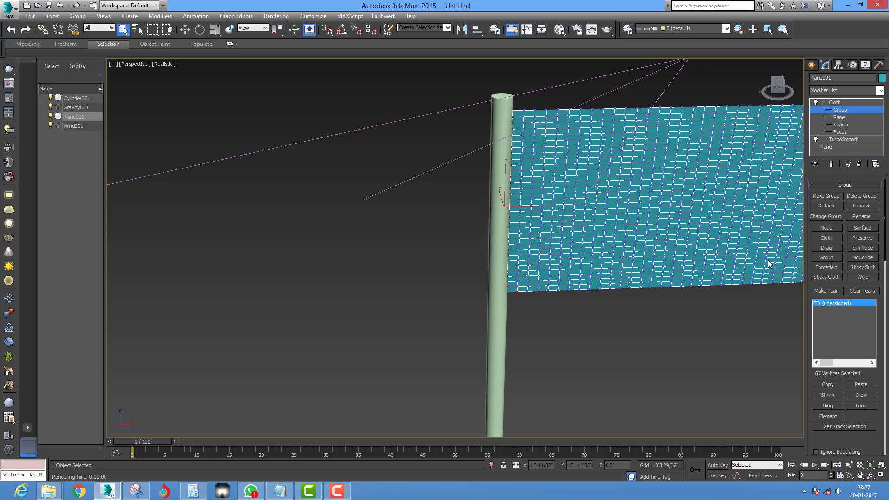
Pin the FIX group as a node to Cylinder001 and return to the cloth object level
{"action": "left_click", "coordinate": [827, 230]}
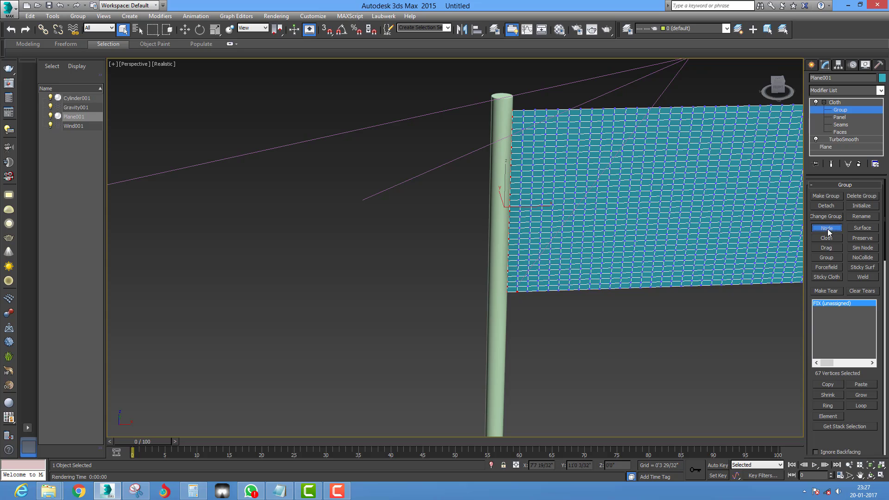
{"action": "left_click", "coordinate": [494, 226]}
{"action": "scroll", "coordinate": [525, 280], "scroll_direction": "down", "scroll_amount": 3}
{"action": "middle_click_drag", "start_coordinate": [523, 279], "coordinate": [539, 269]}
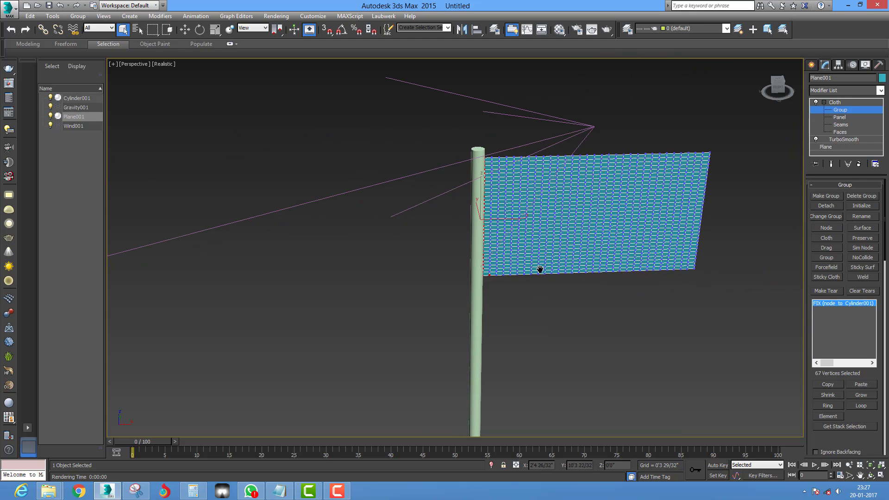
{"action": "scroll", "coordinate": [539, 269], "scroll_direction": "down", "scroll_amount": 3}
{"action": "middle_click_drag", "start_coordinate": [569, 300], "coordinate": [592, 258]}
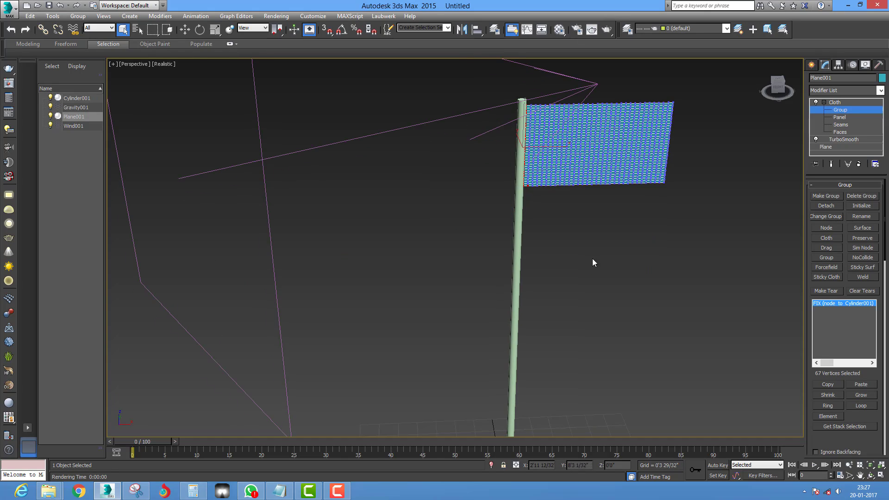
{"action": "left_click", "coordinate": [824, 102]}
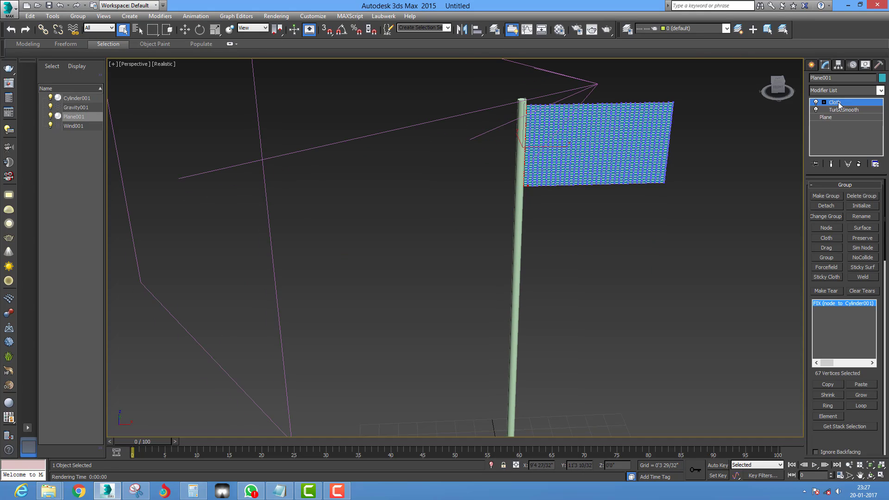
{"action": "left_click", "coordinate": [837, 102]}
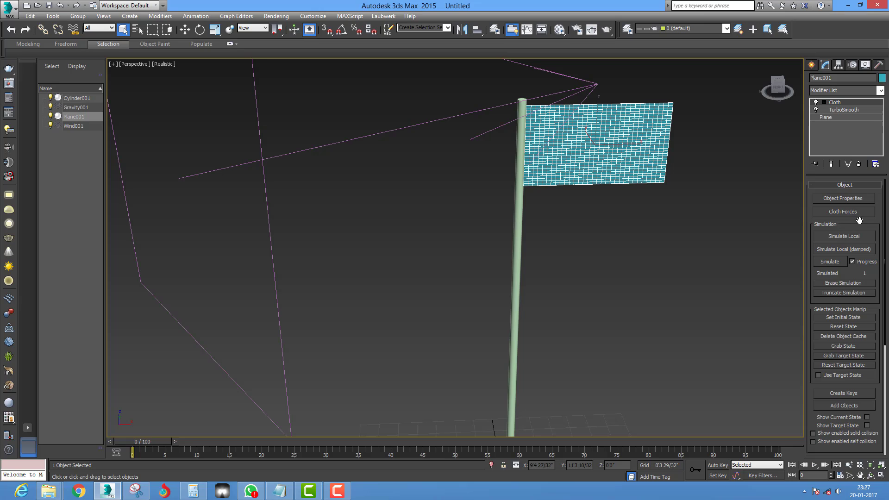
Add Gravity001 to the new cloth's Forces in Simulation
{"action": "left_click_drag", "start_coordinate": [856, 225], "coordinate": [851, 171]}
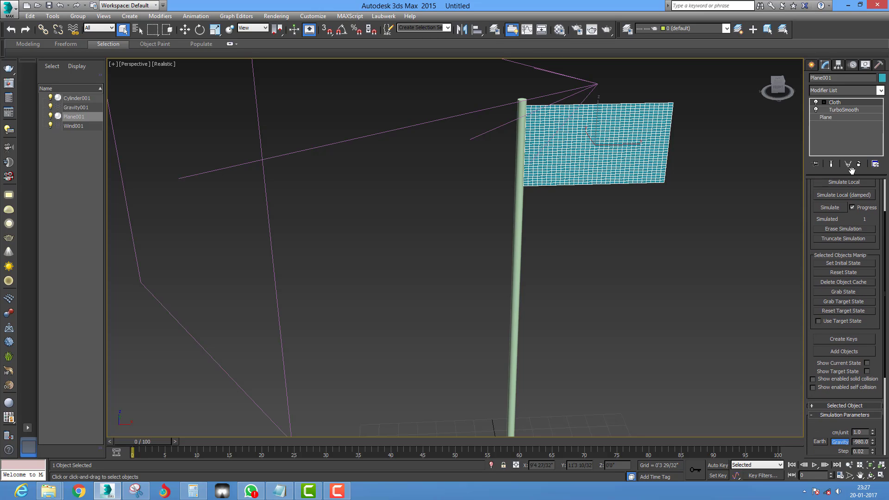
{"action": "left_click_drag", "start_coordinate": [855, 216], "coordinate": [856, 355]}
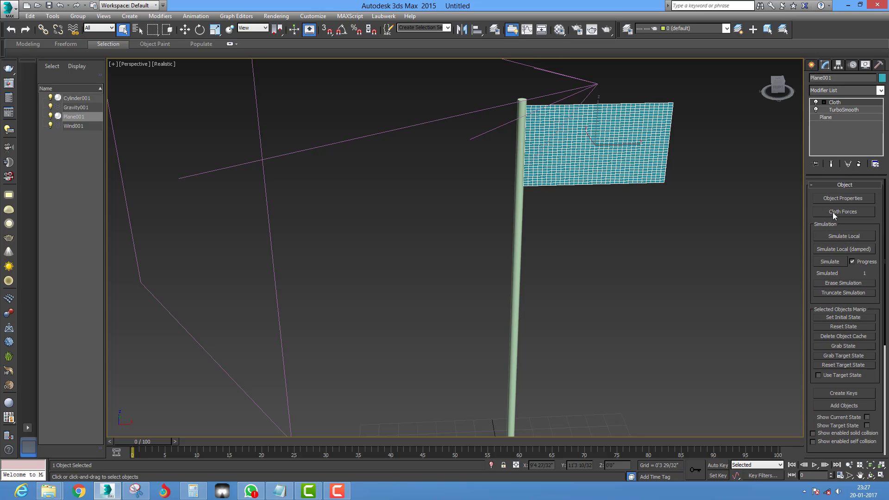
{"action": "left_click", "coordinate": [842, 211]}
{"action": "left_click", "coordinate": [38, 39]}
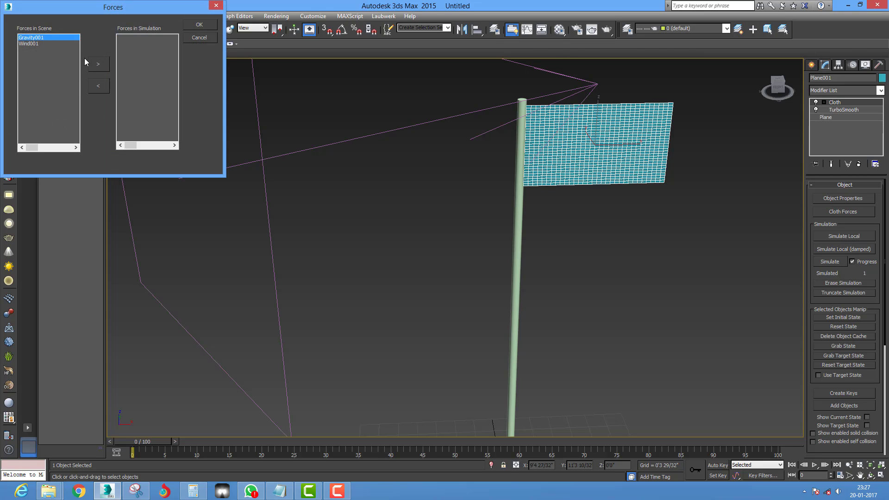
{"action": "left_click", "coordinate": [99, 65]}
{"action": "left_click", "coordinate": [190, 26]}
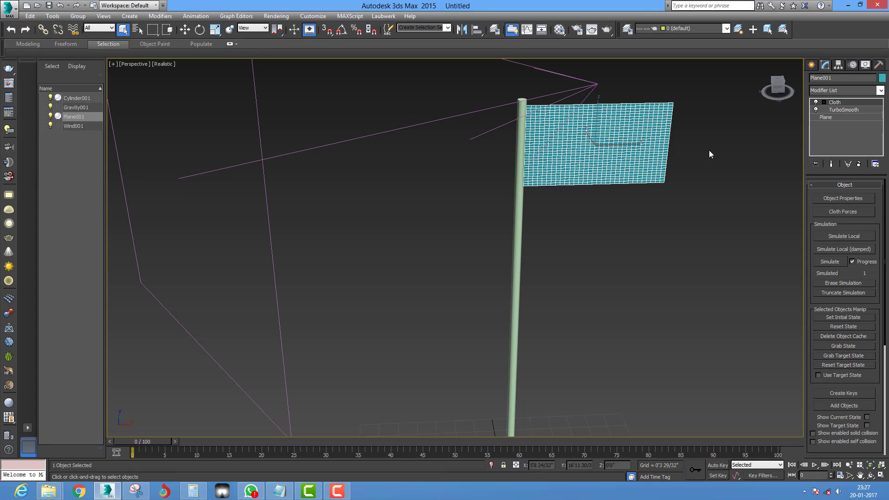
In Object Properties, mark Plane001 as Cloth with the Silk preset
{"action": "left_click_drag", "start_coordinate": [866, 225], "coordinate": [864, 208]}
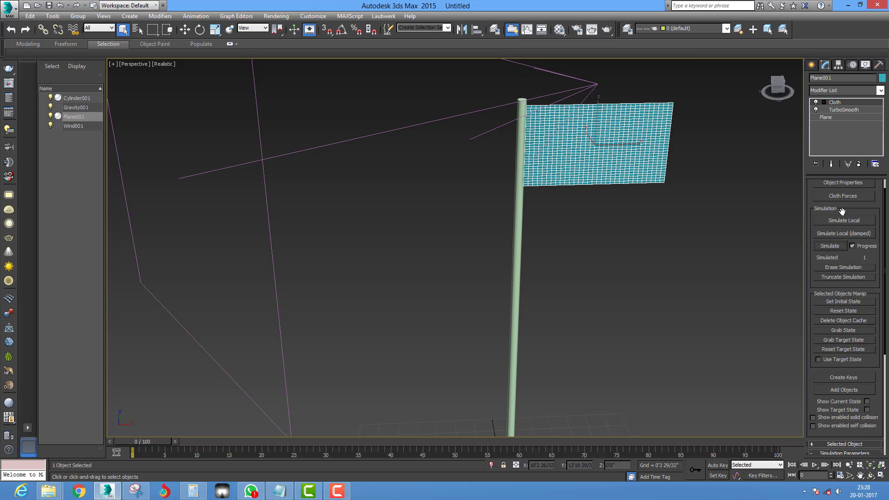
{"action": "left_click", "coordinate": [843, 183]}
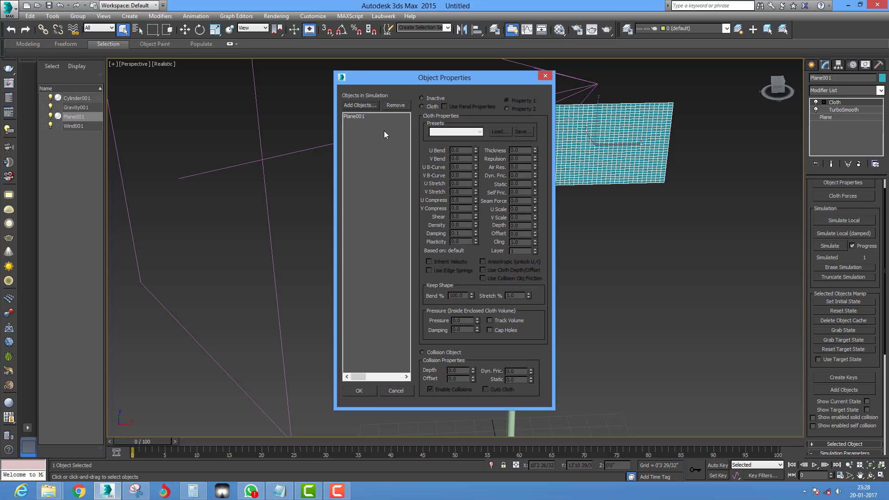
{"action": "left_click", "coordinate": [359, 115]}
{"action": "left_click", "coordinate": [422, 107]}
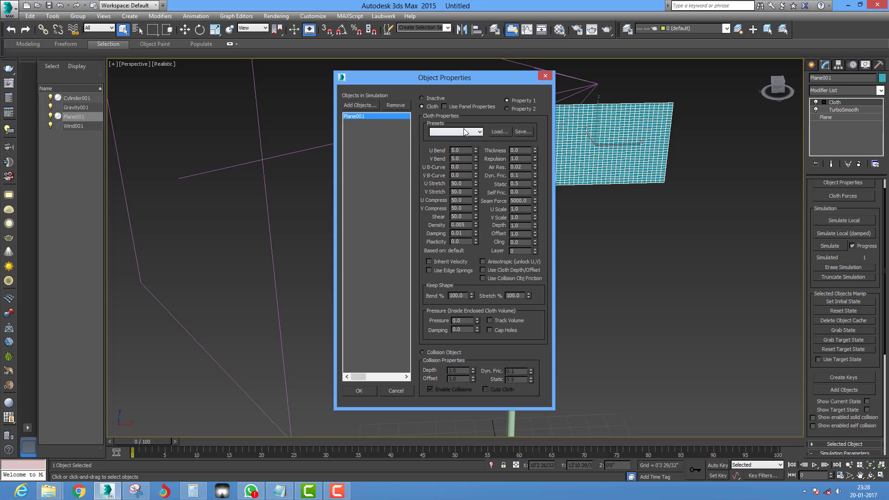
{"action": "left_click", "coordinate": [460, 131]}
{"action": "left_click", "coordinate": [452, 200]}
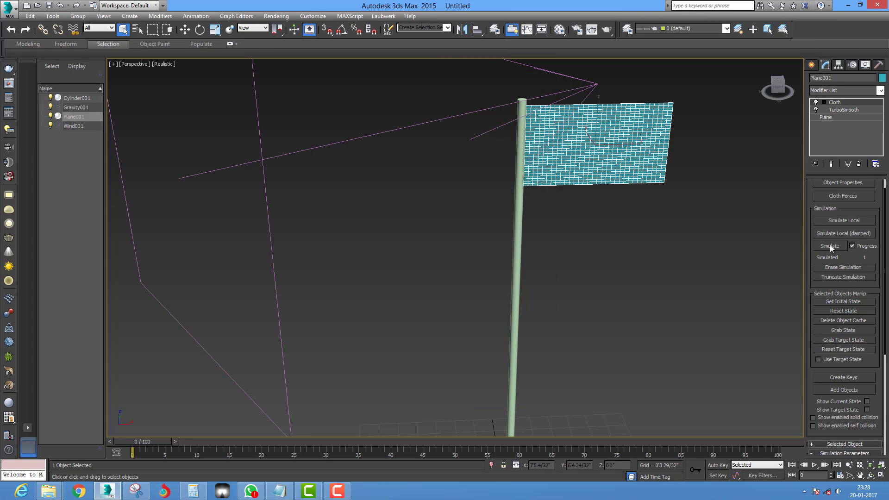
Simulate the re-added cloth through 101 frames, then scrub back to an earlier frame
{"action": "left_click", "coordinate": [829, 247]}
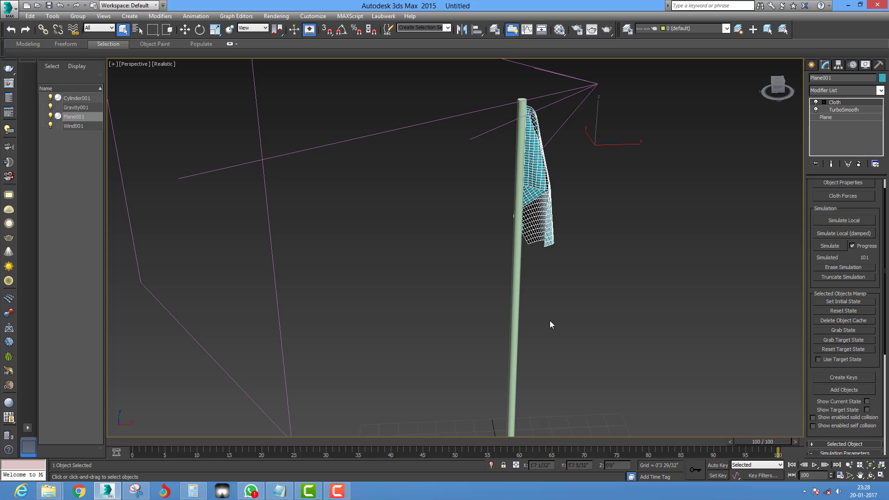
{"action": "mouse_move", "coordinate": [779, 437]}
{"action": "left_mouse_down"}
{"action": "mouse_move", "coordinate": [264, 433]}
{"action": "mouse_move", "coordinate": [233, 443]}
{"action": "left_mouse_up"}
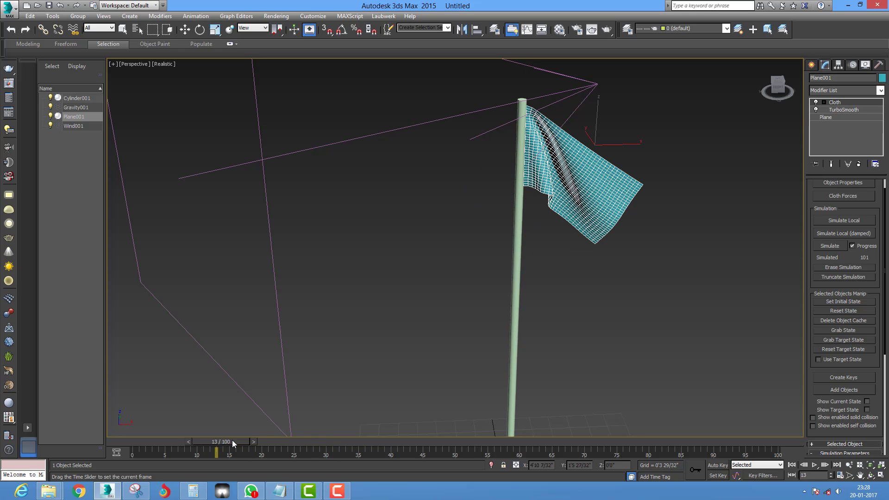
Convert the waving flag Plane001 to an Editable Poly
{"action": "key", "text": "q"}
{"action": "right_click", "coordinate": [598, 197]}
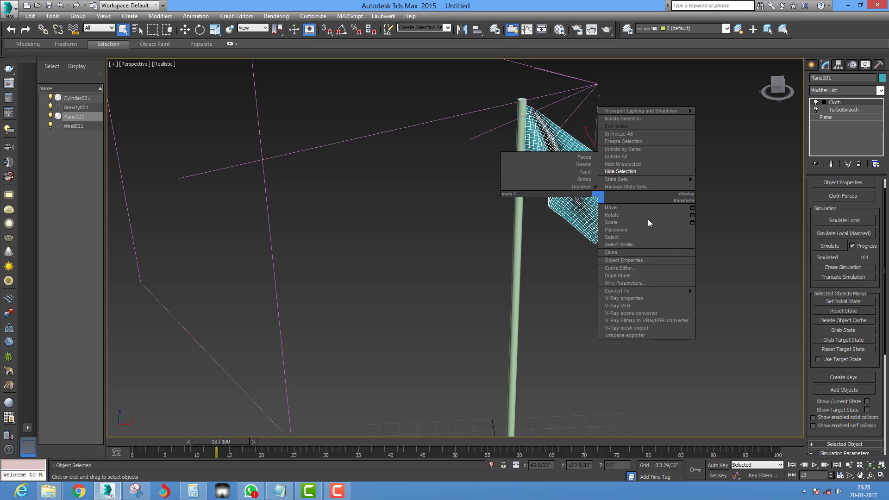
{"action": "left_click", "coordinate": [748, 300]}
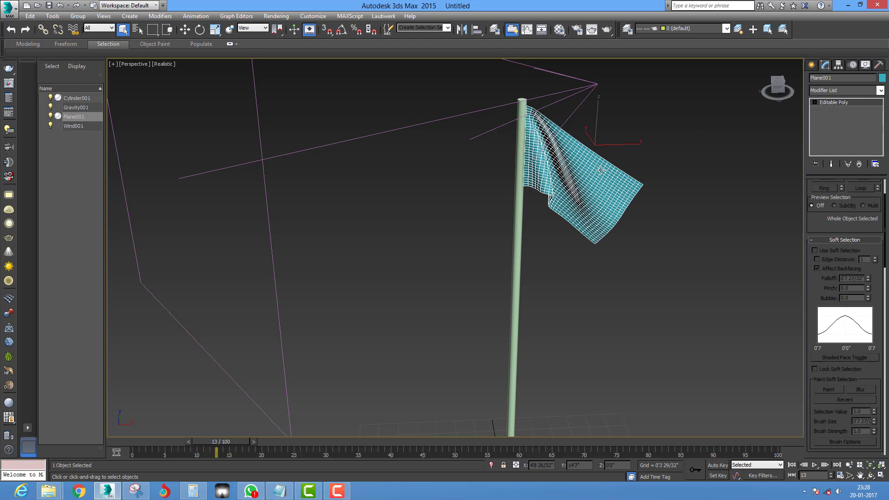
{"action": "middle_click_drag", "start_coordinate": [600, 169], "coordinate": [591, 193]}
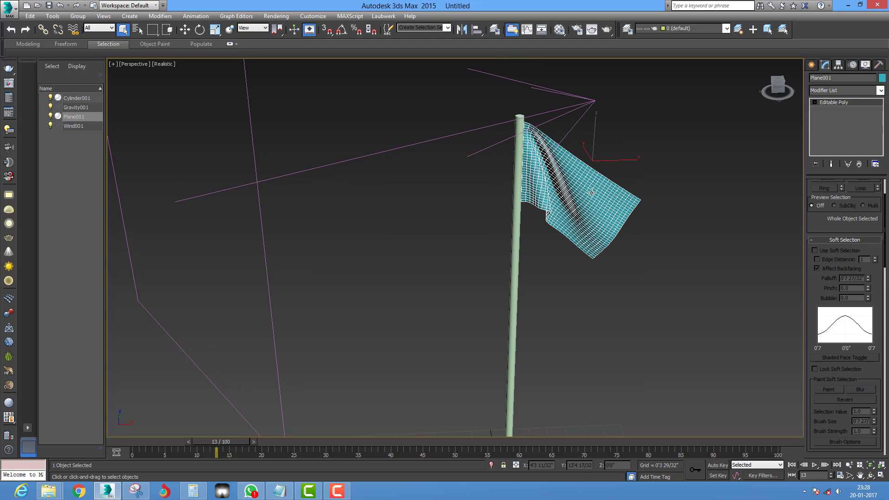
Add a fresh Cloth modifier above Editable Poly and enter its Group sub-object level
{"action": "left_click", "coordinate": [847, 91]}
{"action": "type", "text": "tu"}
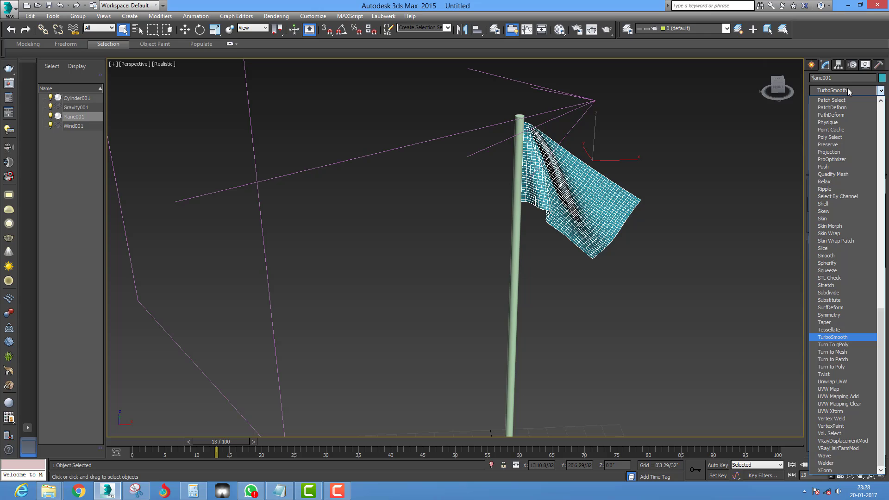
{"action": "left_click", "coordinate": [755, 140]}
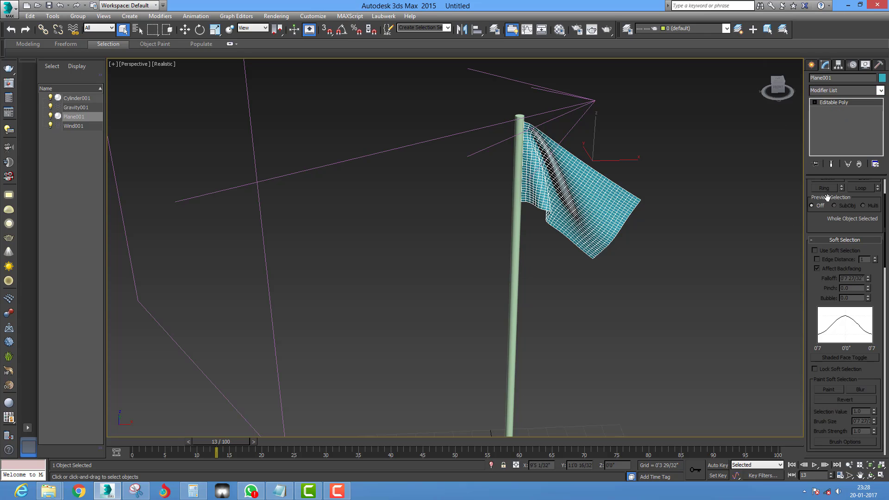
{"action": "left_click", "coordinate": [866, 93]}
{"action": "type", "text": "cl"}
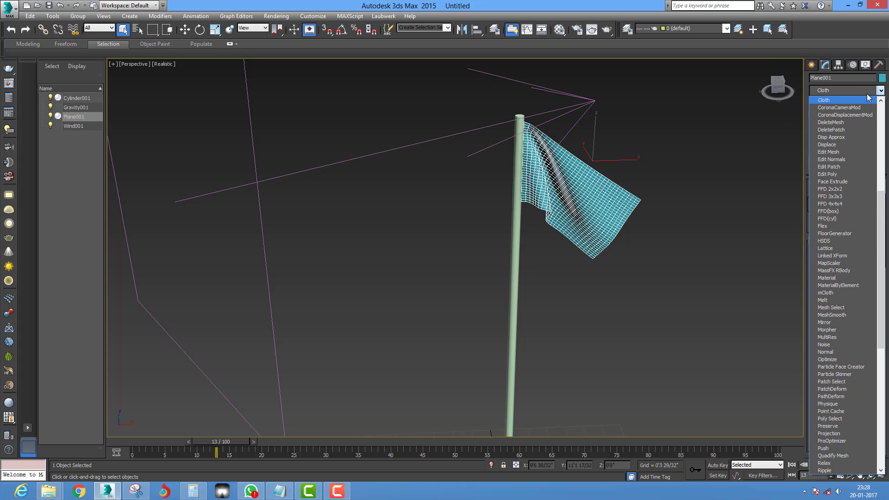
{"action": "left_click", "coordinate": [851, 100]}
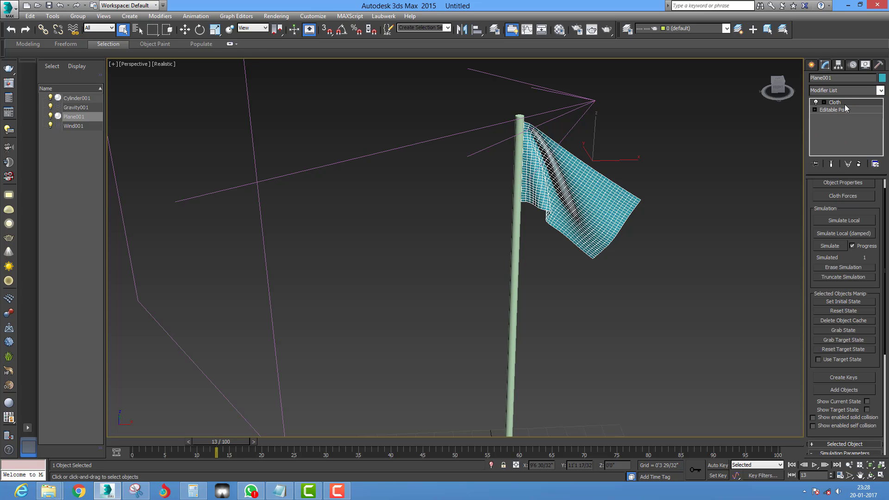
{"action": "middle_click_drag", "start_coordinate": [540, 190], "coordinate": [557, 198]}
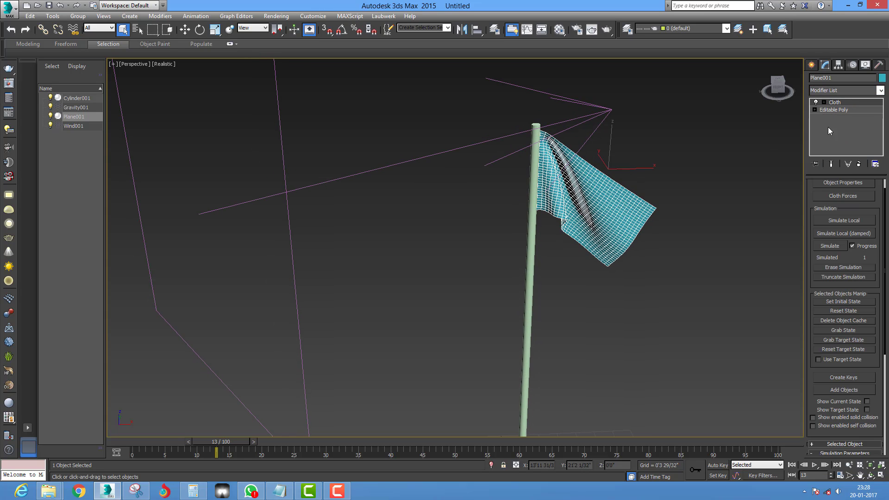
{"action": "left_click", "coordinate": [824, 103]}
In the four-viewport layout, group the 66 pole-edge flag vertices as '123'
{"action": "middle_click_drag", "start_coordinate": [558, 178], "coordinate": [568, 185]}
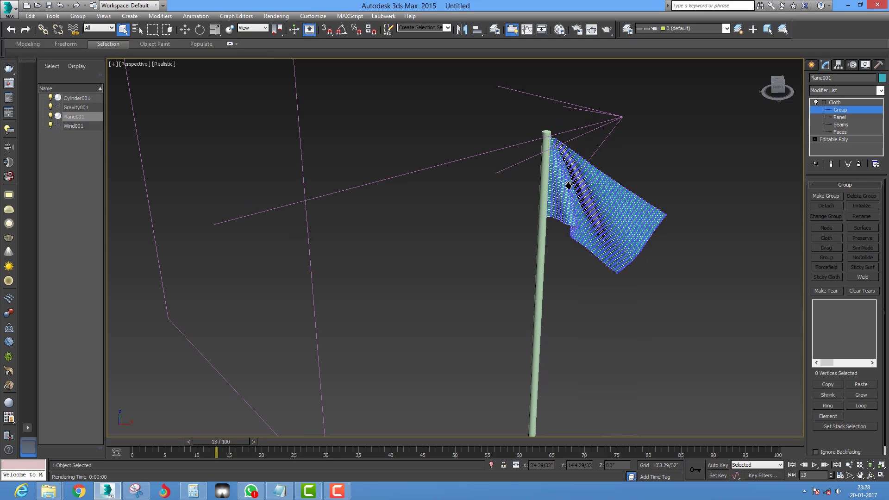
{"action": "key", "text": "alt+w"}
{"action": "scroll", "coordinate": [582, 142], "scroll_direction": "up", "scroll_amount": 1}
{"action": "scroll", "coordinate": [592, 134], "scroll_direction": "up", "scroll_amount": 3}
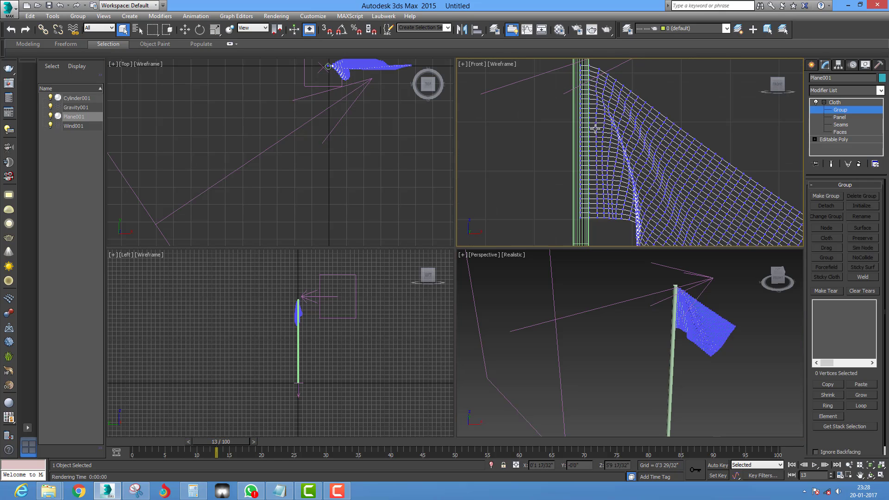
{"action": "mouse_move", "coordinate": [575, 78]}
{"action": "middle_mouse_down"}
{"action": "mouse_move", "coordinate": [667, 77]}
{"action": "mouse_move", "coordinate": [628, 139]}
{"action": "middle_mouse_up"}
{"action": "left_click_drag", "start_coordinate": [638, 68], "coordinate": [662, 195]}
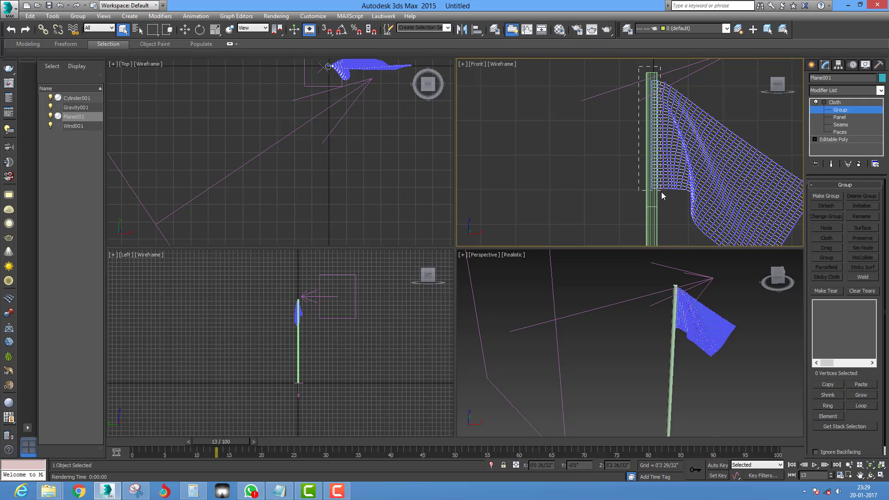
{"action": "left_click_drag", "start_coordinate": [660, 193], "coordinate": [660, 193]}
{"action": "middle_click_drag", "start_coordinate": [660, 193], "coordinate": [553, 175]}
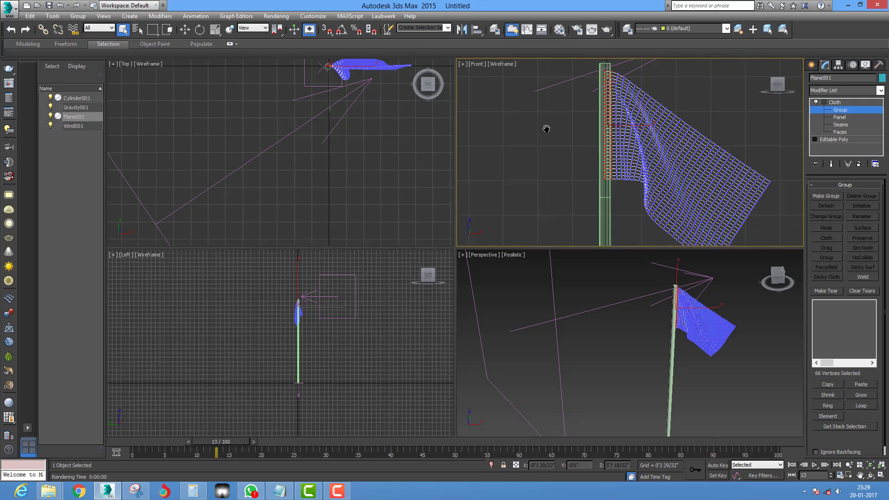
{"action": "left_click", "coordinate": [820, 196]}
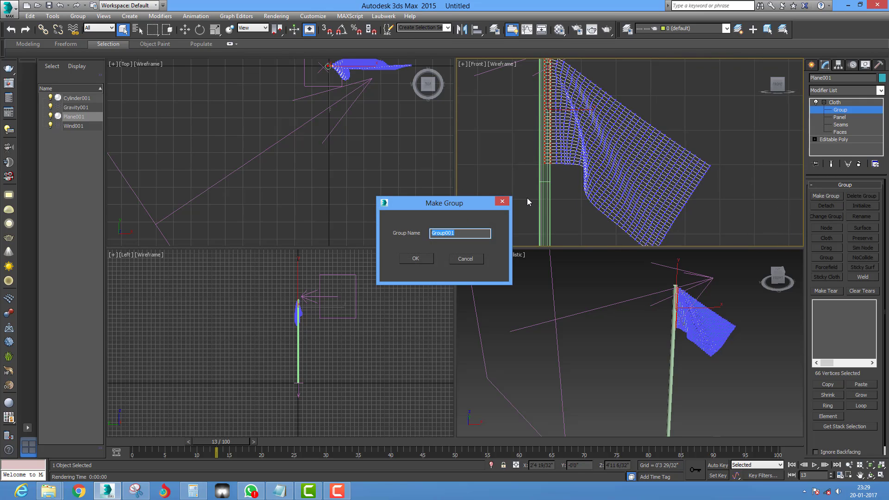
{"action": "type", "text": "123"}
{"action": "left_click", "coordinate": [407, 256]}
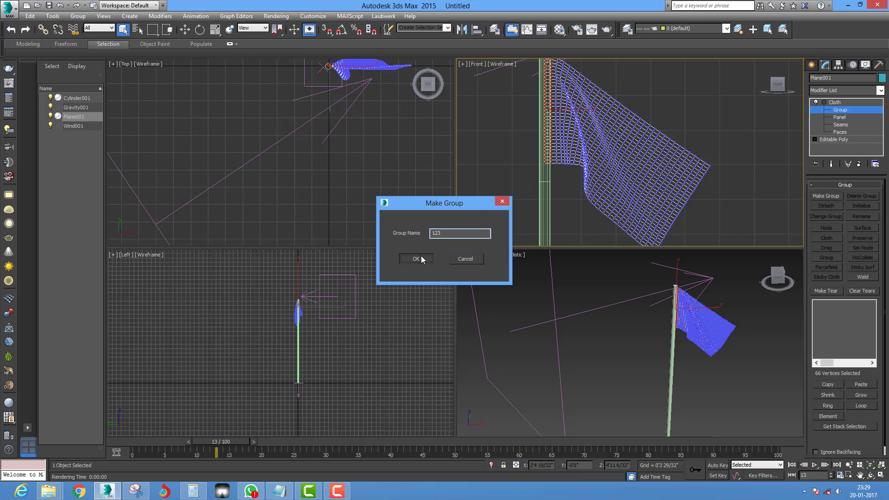
Pin group 123 as a node to Cylinder001
{"action": "left_click", "coordinate": [826, 228]}
{"action": "left_click", "coordinate": [548, 183]}
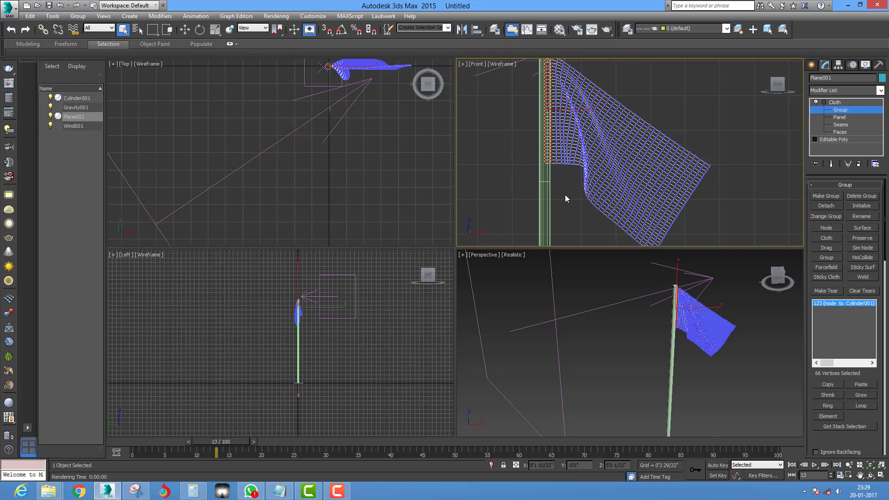
{"action": "middle_click_drag", "start_coordinate": [660, 155], "coordinate": [583, 127]}
{"action": "middle_click_drag", "start_coordinate": [683, 313], "coordinate": [645, 314]}
{"action": "scroll", "coordinate": [646, 317], "scroll_direction": "up", "scroll_amount": 2}
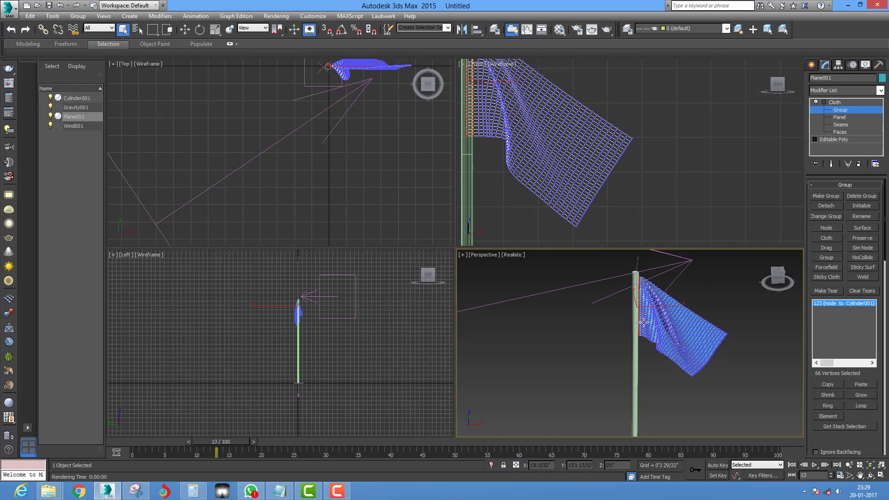
Make Plane001 a cloth object using the Silk preset
{"action": "left_click", "coordinate": [835, 102]}
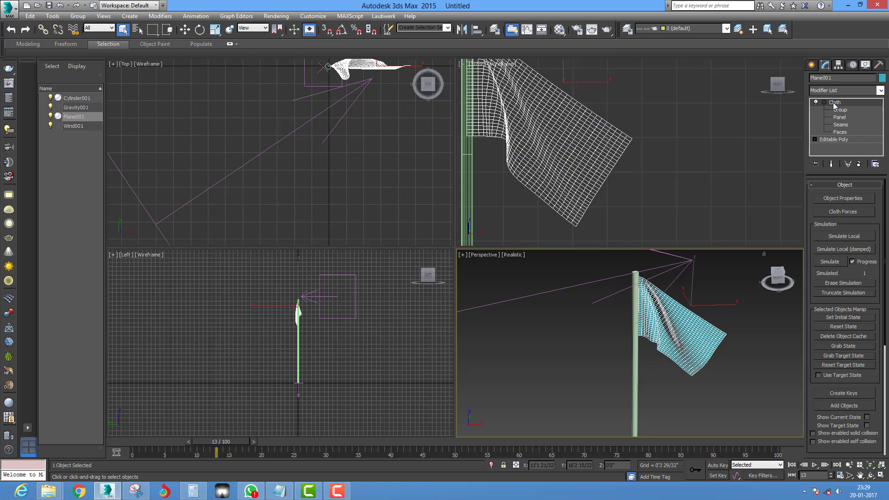
{"action": "left_click", "coordinate": [843, 198]}
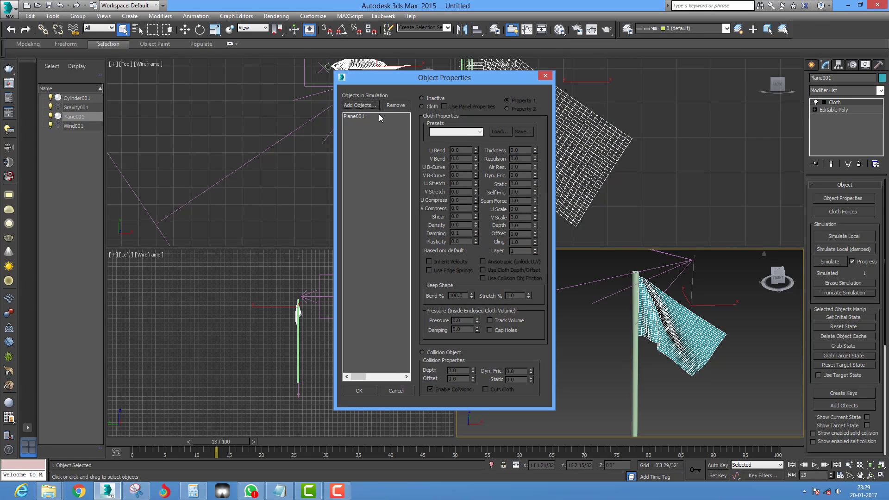
{"action": "left_click", "coordinate": [360, 117]}
{"action": "left_click", "coordinate": [422, 107]}
{"action": "left_click", "coordinate": [459, 135]}
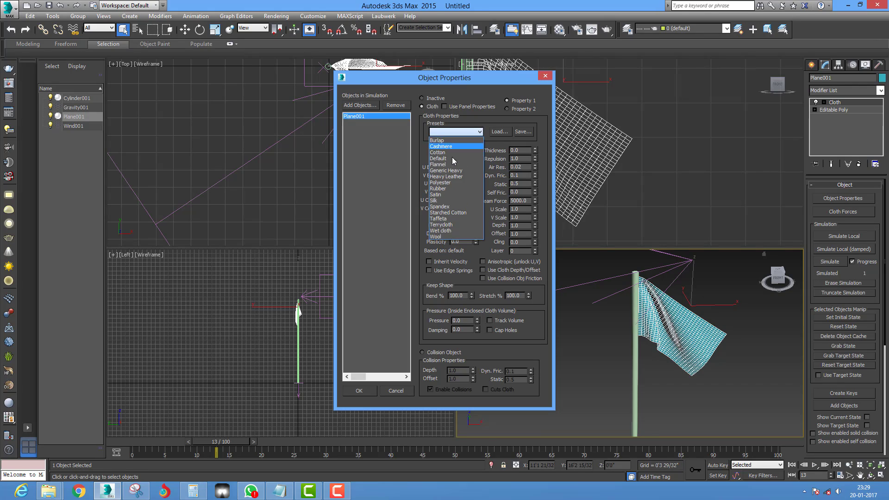
{"action": "left_click", "coordinate": [452, 202]}
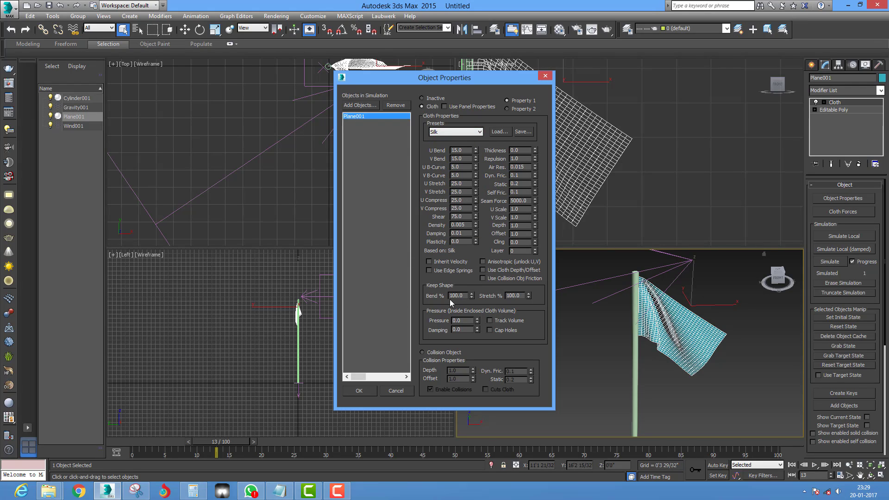
{"action": "left_click", "coordinate": [360, 391]}
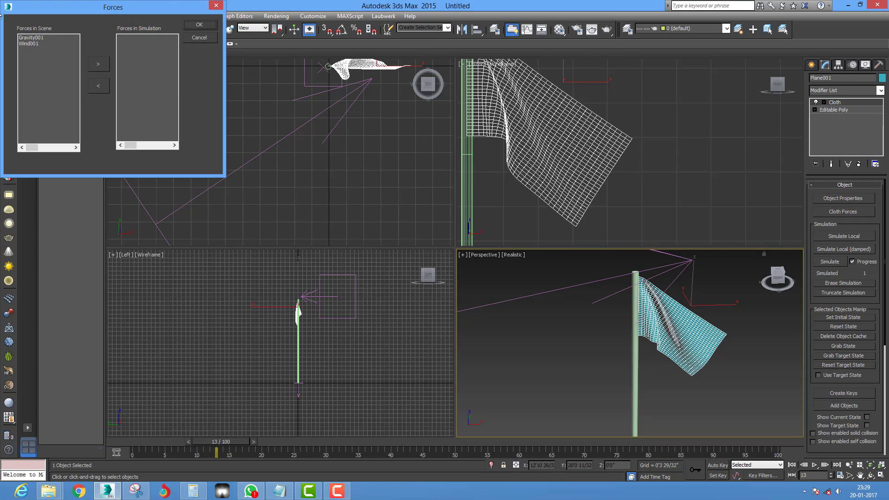
Add Gravity001 and Wind001 as forces acting on the cloth
{"action": "left_click", "coordinate": [35, 37]}
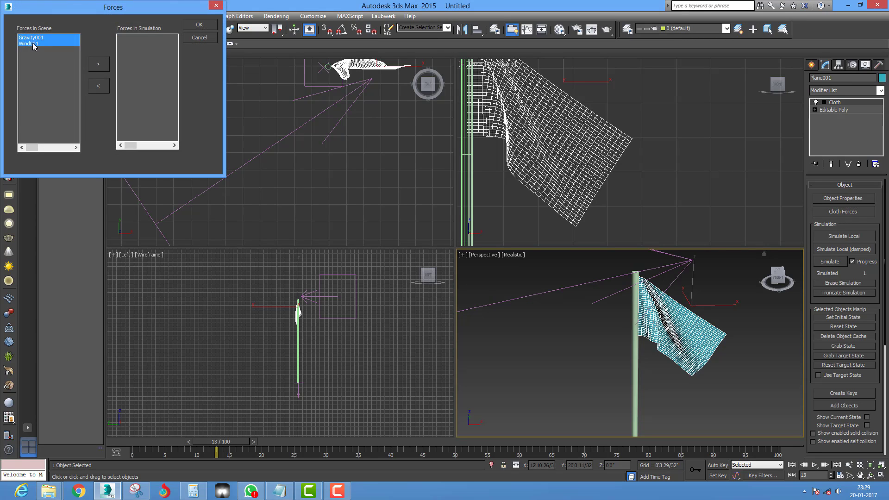
{"action": "left_click", "coordinate": [101, 67]}
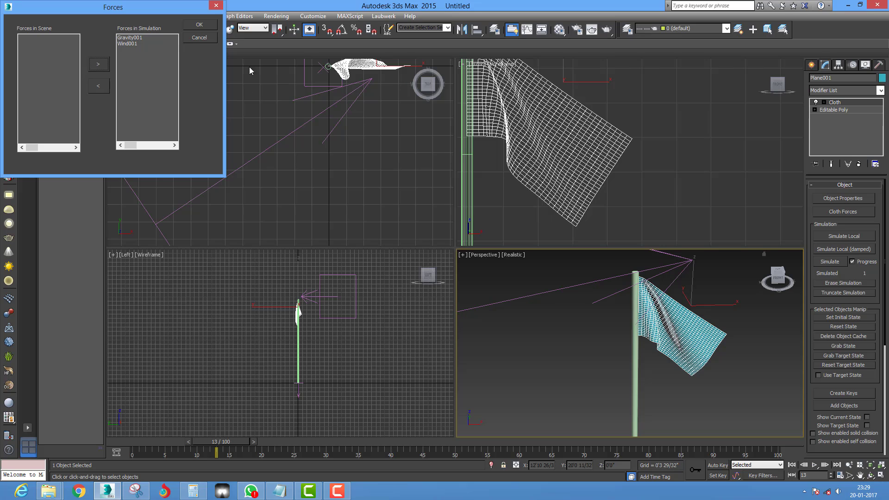
{"action": "left_click", "coordinate": [200, 26]}
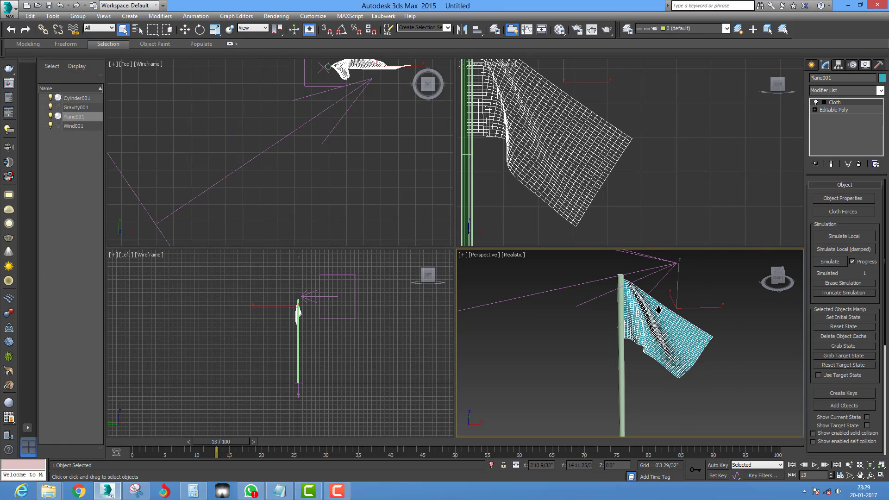
Maximize and zoom out the Perspective view, then erase the previous cloth simulation
{"action": "key", "text": "alt+w"}
{"action": "mouse_move", "coordinate": [558, 338]}
{"action": "middle_mouse_down"}
{"action": "mouse_move", "coordinate": [526, 268]}
{"action": "mouse_move", "coordinate": [549, 262]}
{"action": "middle_mouse_up"}
{"action": "scroll", "coordinate": [552, 291], "scroll_direction": "down", "scroll_amount": 5}
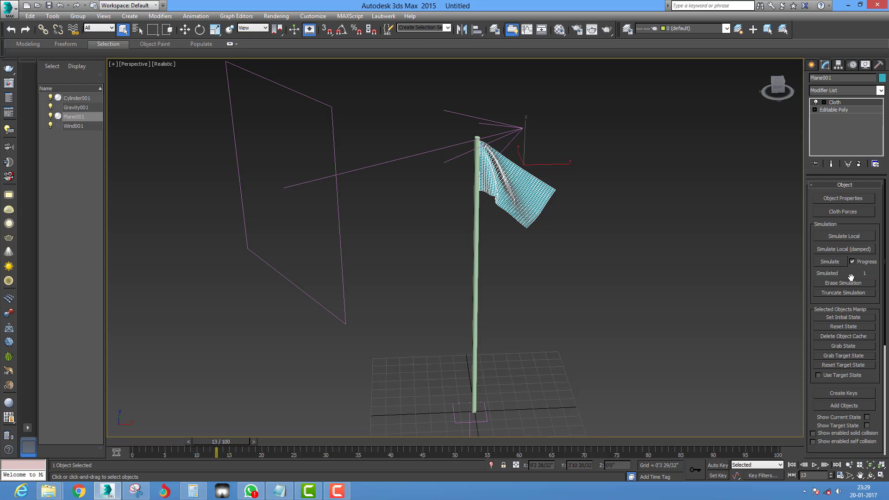
{"action": "left_click_drag", "start_coordinate": [851, 277], "coordinate": [846, 260]}
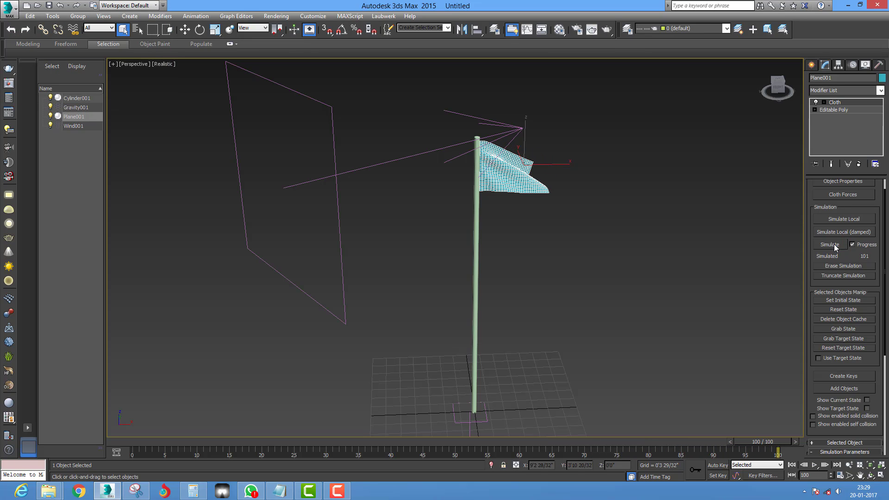
{"action": "left_click", "coordinate": [847, 267]}
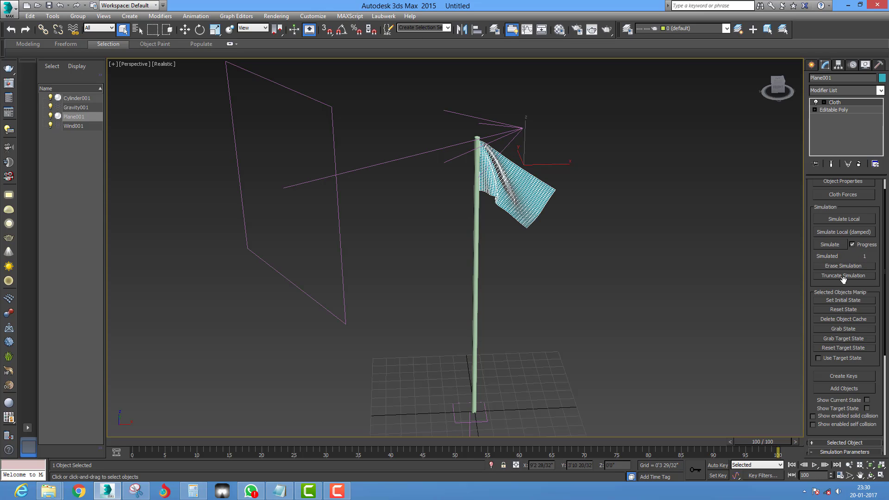
Recentre the flagpole in view and run the cloth simulation through frame 100
{"action": "scroll", "coordinate": [843, 278], "scroll_direction": "down", "scroll_amount": 5}
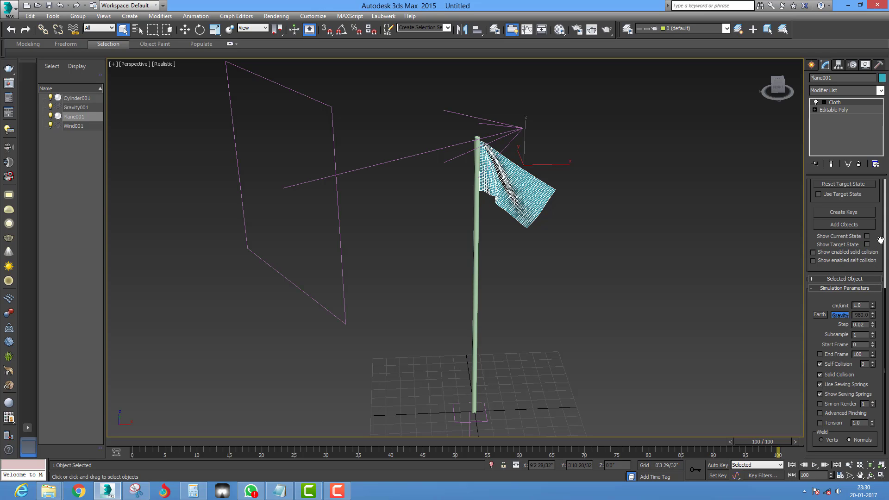
{"action": "left_click_drag", "start_coordinate": [879, 239], "coordinate": [876, 338]}
{"action": "mouse_move", "coordinate": [510, 231]}
{"action": "middle_mouse_down"}
{"action": "mouse_move", "coordinate": [531, 238]}
{"action": "mouse_move", "coordinate": [532, 224]}
{"action": "middle_mouse_up"}
{"action": "scroll", "coordinate": [532, 224], "scroll_direction": "up", "scroll_amount": 3}
{"action": "scroll", "coordinate": [532, 227], "scroll_direction": "down", "scroll_amount": 3}
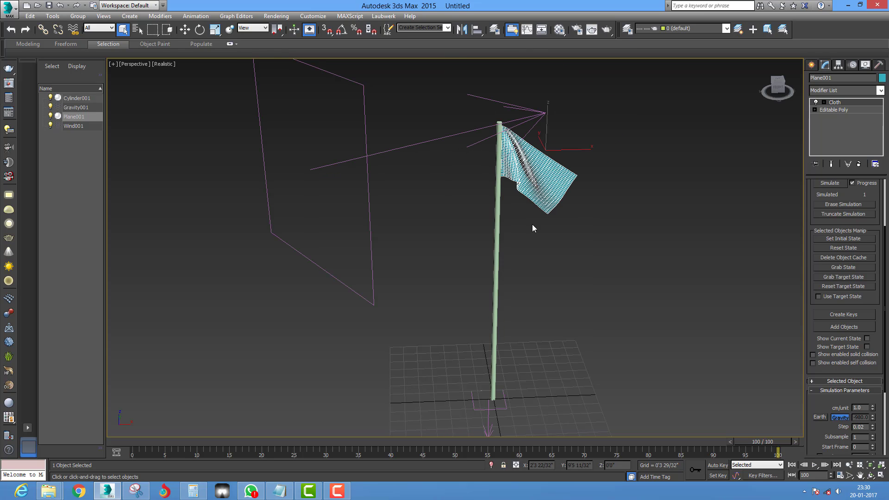
{"action": "left_click", "coordinate": [829, 183]}
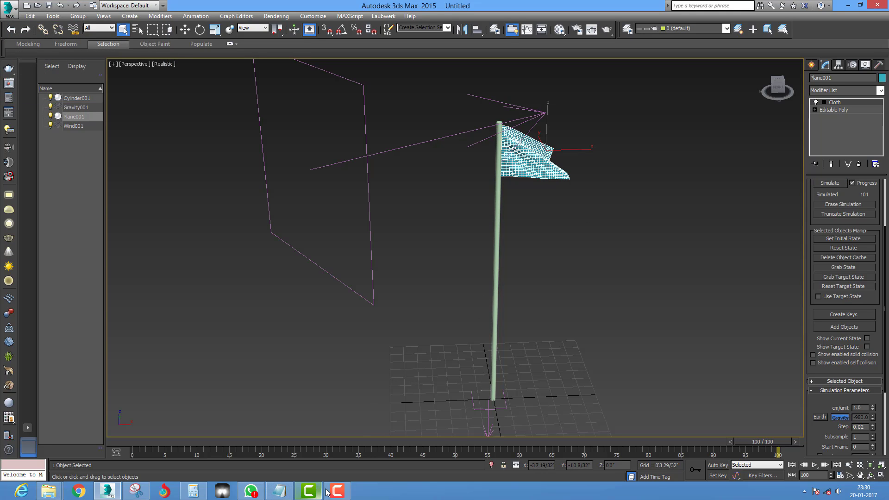
Add 'THANKYOU FOR WATCHING' and a subscribe line announcing the ruffles video to the Notepad note
{"action": "left_click", "coordinate": [278, 440]}
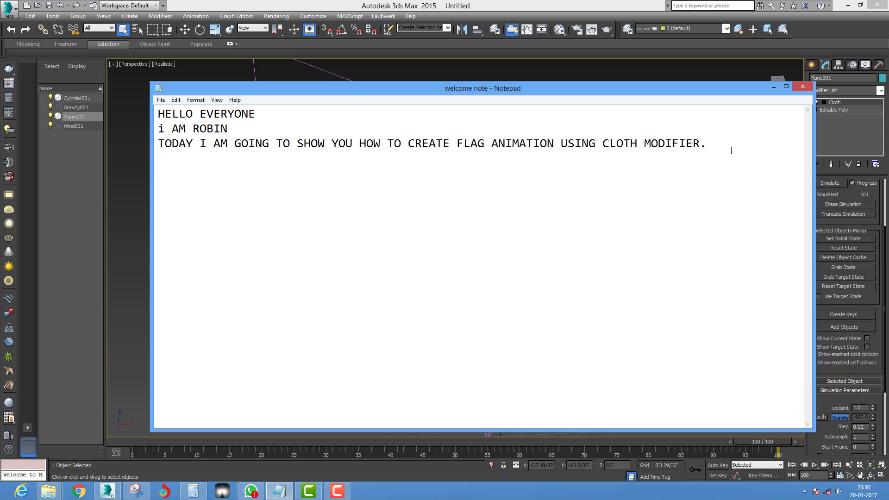
{"action": "type", "text": "THANKY"}
{"action": "type", "text": "OU"}
{"action": "type", "text": " FOR WA"}
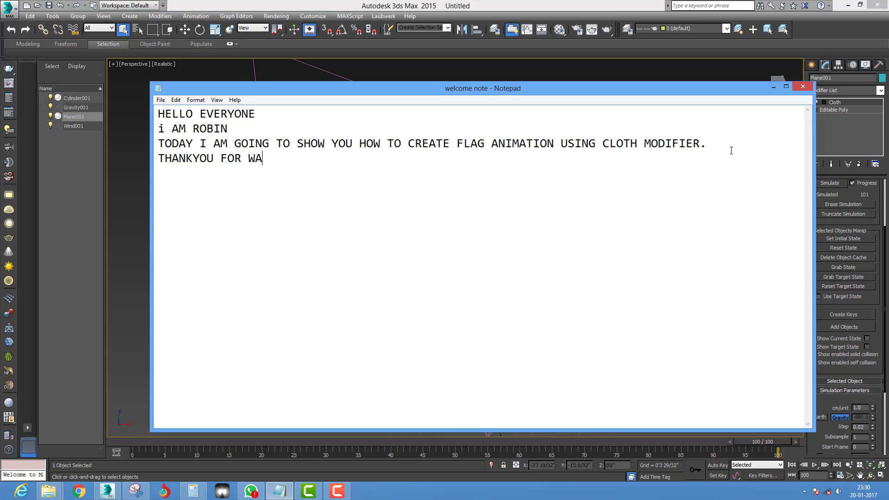
{"action": "type", "text": "TCHIN"}
{"action": "type", "text": "G "}
{"action": "type", "text": "I"}
{"action": "key", "text": "BackSpace"}
{"action": "type", "text": "I"}
{"action": "key", "text": "BackSpace"}
{"action": "type", "text": "IF "}
{"action": "type", "text": "YOU L"}
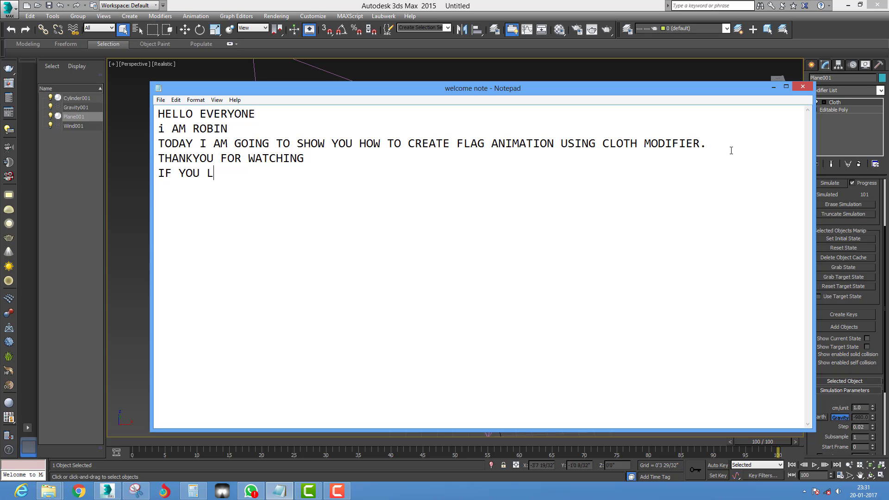
{"action": "type", "text": "IKE PL"}
{"action": "type", "text": "EASE SU"}
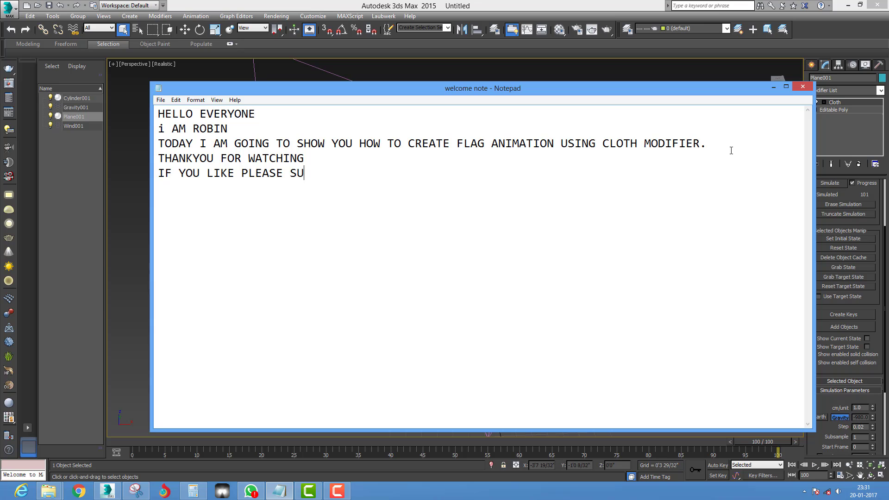
{"action": "type", "text": "BSCRIB"}
{"action": "type", "text": "E "}
{"action": "type", "text": "IN "}
{"action": "type", "text": "NE"}
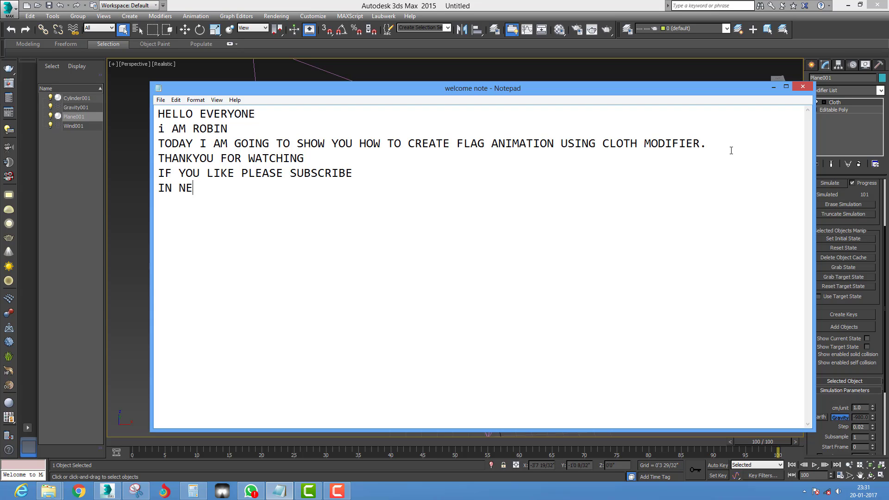
{"action": "type", "text": "XT "}
{"action": "type", "text": "VIDEO I "}
{"action": "type", "text": "WIL"}
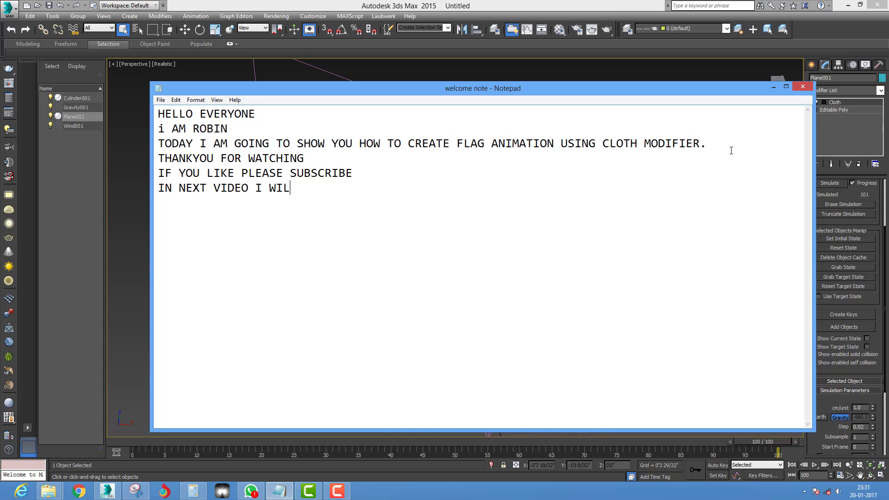
{"action": "type", "text": "L SH"}
{"action": "type", "text": "OW YO"}
{"action": "type", "text": "U HO"}
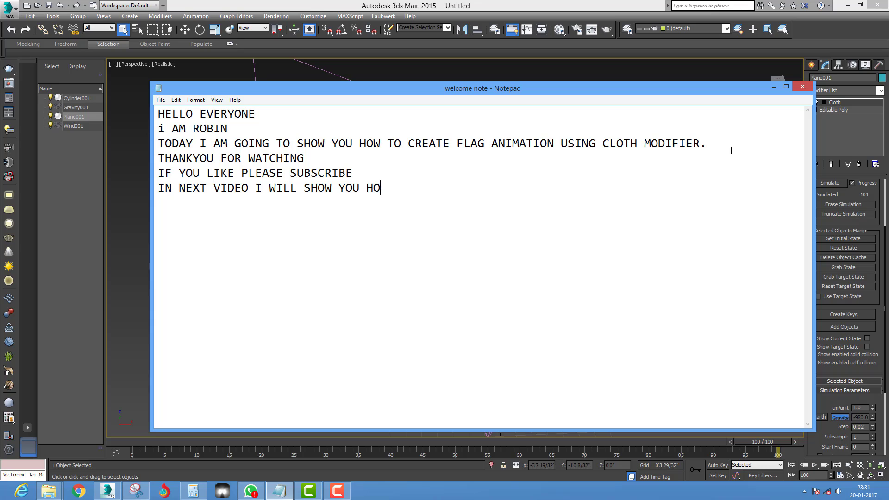
{"action": "type", "text": "W TO "}
{"action": "type", "text": "CREATE "}
{"action": "type", "text": "R"}
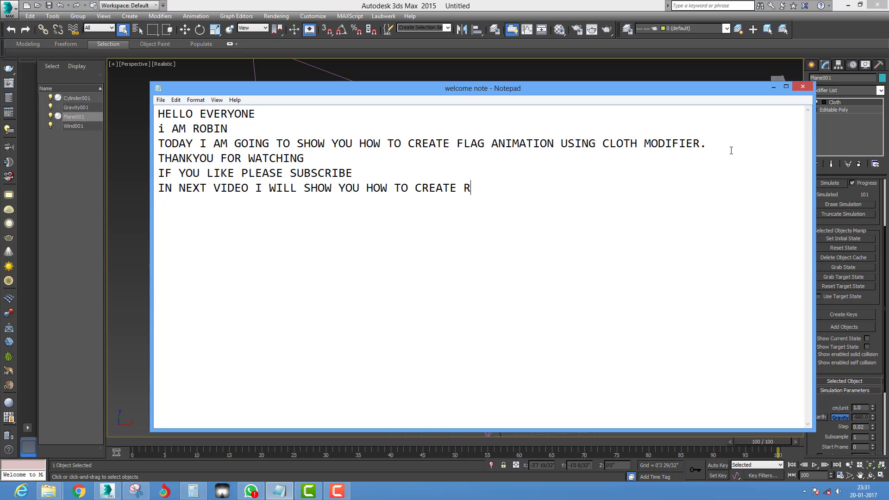
{"action": "type", "text": "UFFLES"}
{"action": "type", "text": " CL"}
End the ruffles line with 'USING CLOTH MODIFIER' and sign off with 'SEE YOU AGAIN' plus a smiley
{"action": "key", "text": "BackSpace"}
{"action": "type", "text": "USING "}
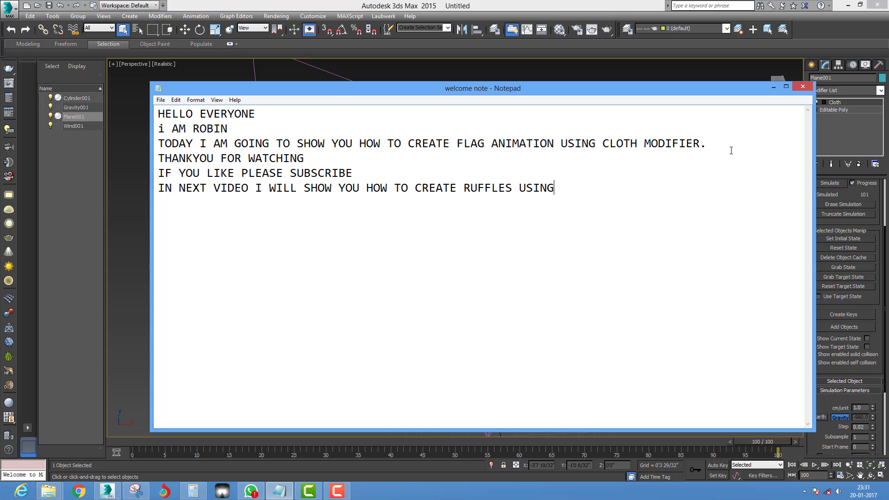
{"action": "type", "text": "CLOTH"}
{"action": "type", "text": " MODIF"}
{"action": "type", "text": "IER."}
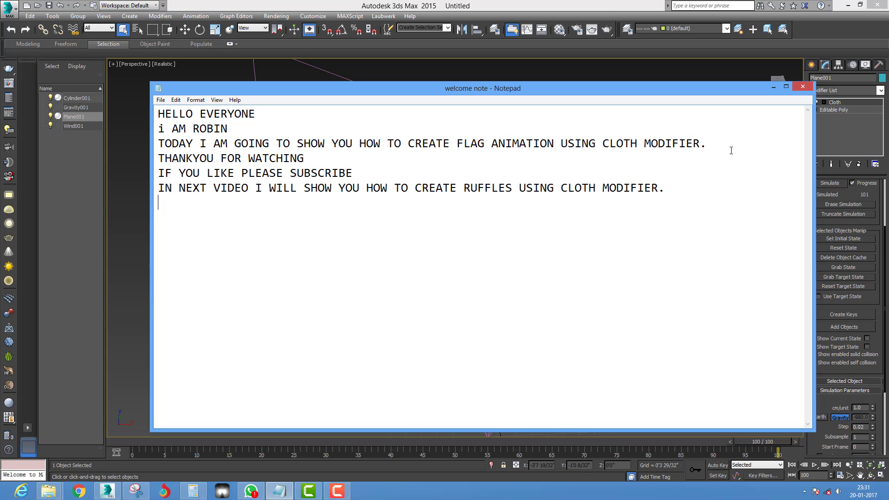
{"action": "type", "text": "SEE "}
{"action": "type", "text": "YOU "}
{"action": "type", "text": "AGIN"}
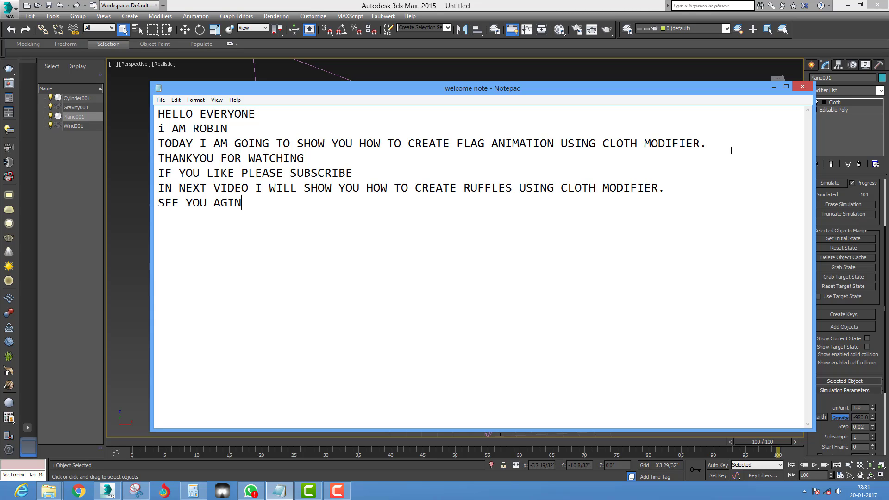
{"action": "key", "text": "Return"}
{"action": "type", "text": "A"}
{"action": "left_click", "coordinate": [256, 202]}
{"action": "type", "text": ")"}
{"action": "type", "text": ":"}
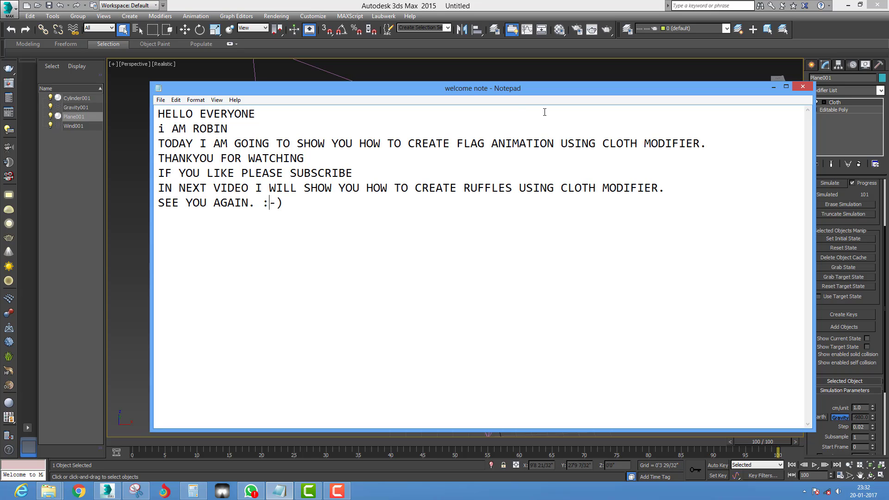